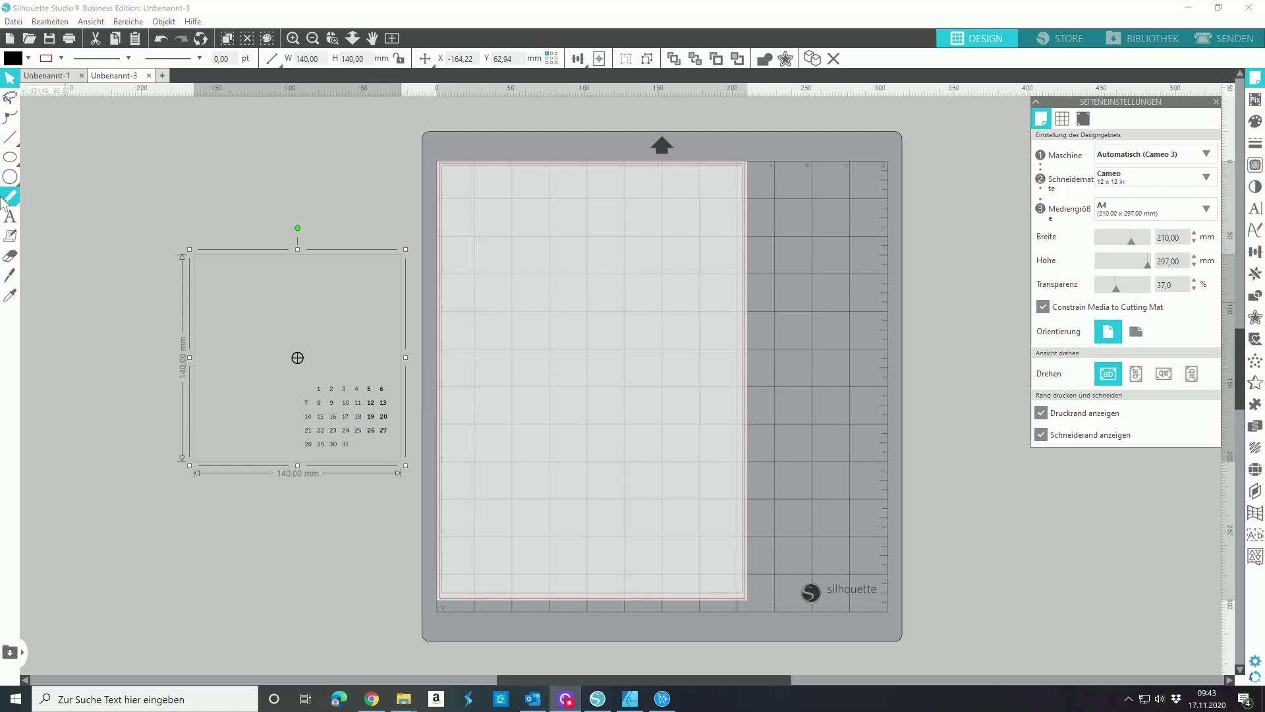
Draw a fir tree shape about 36 mm wide and 56 mm high in the page's upper area
mouse_move(10, 176)
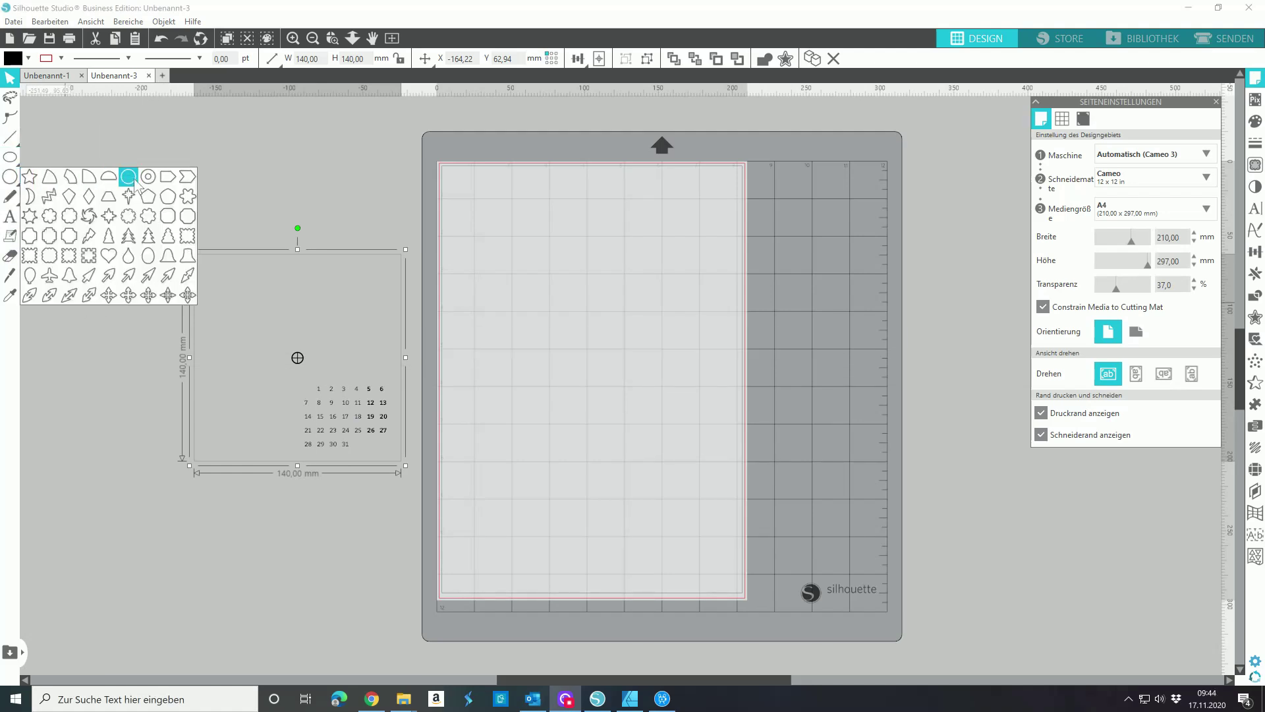
left_click(130, 241)
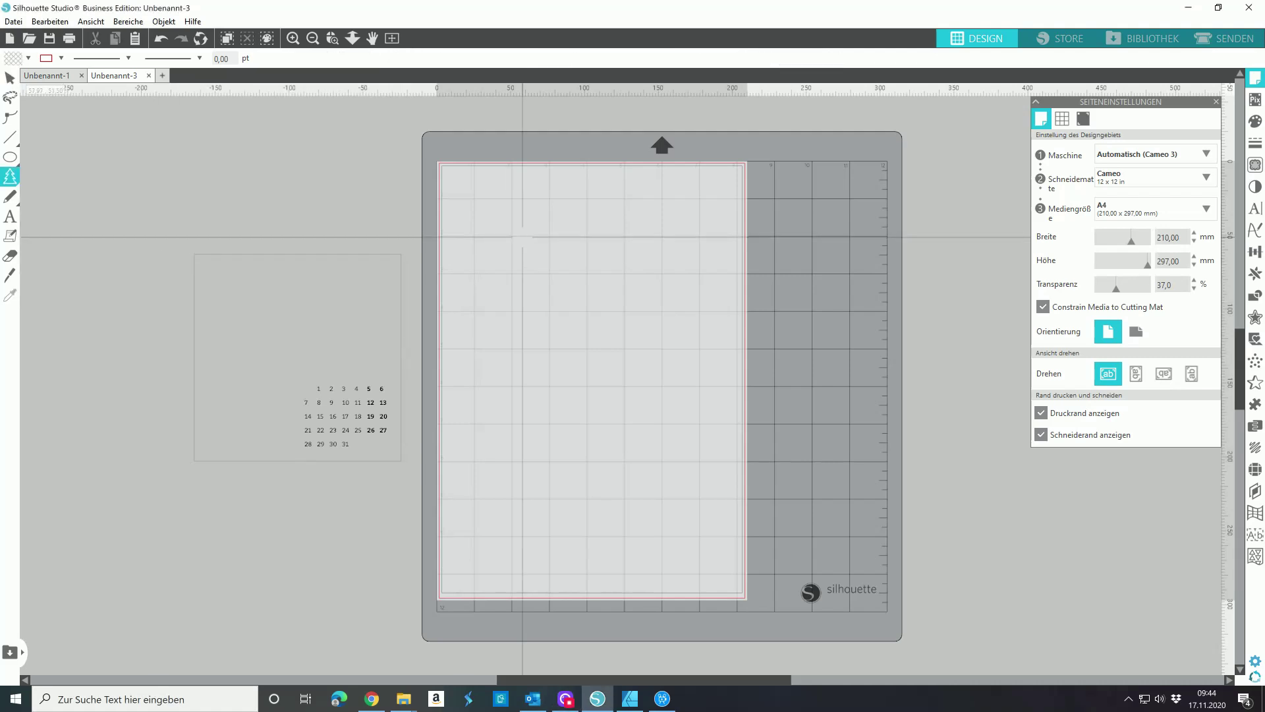
left_click_drag(523, 236, 527, 317)
Reduce the fir tree outline to three tiers of branches using its shape control
left_click(313, 38)
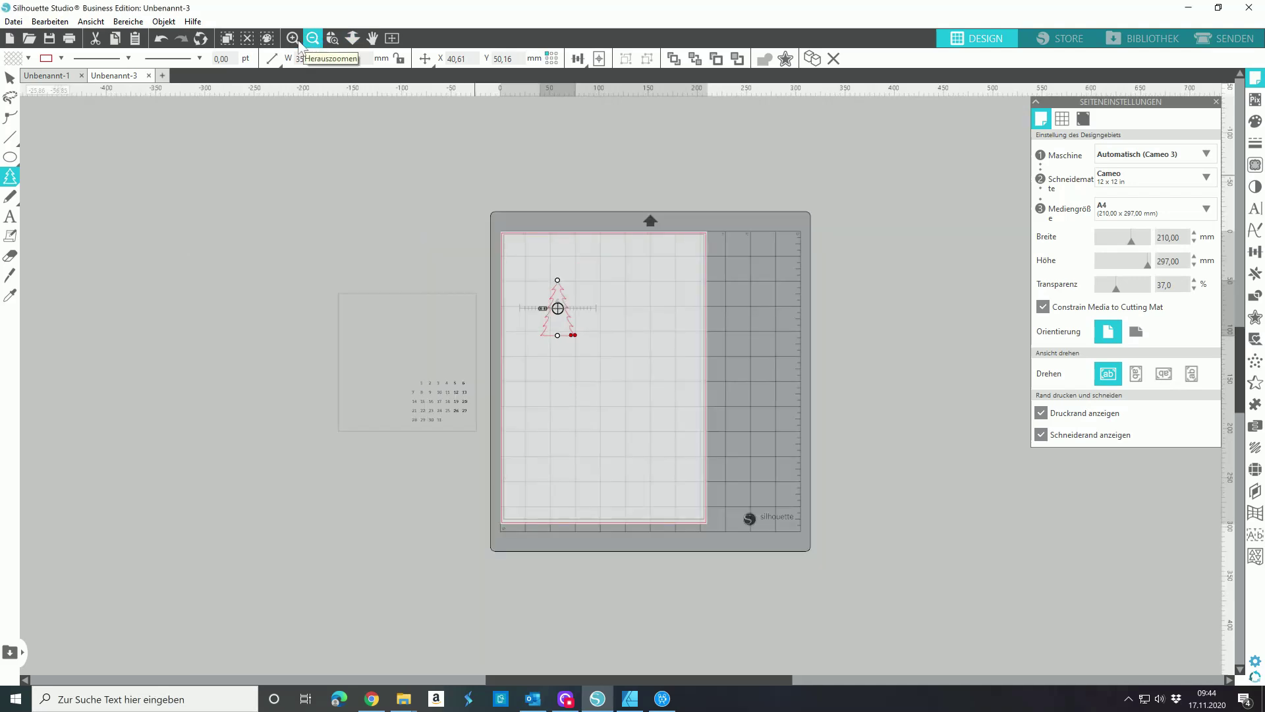
left_click(292, 37)
left_click(292, 38)
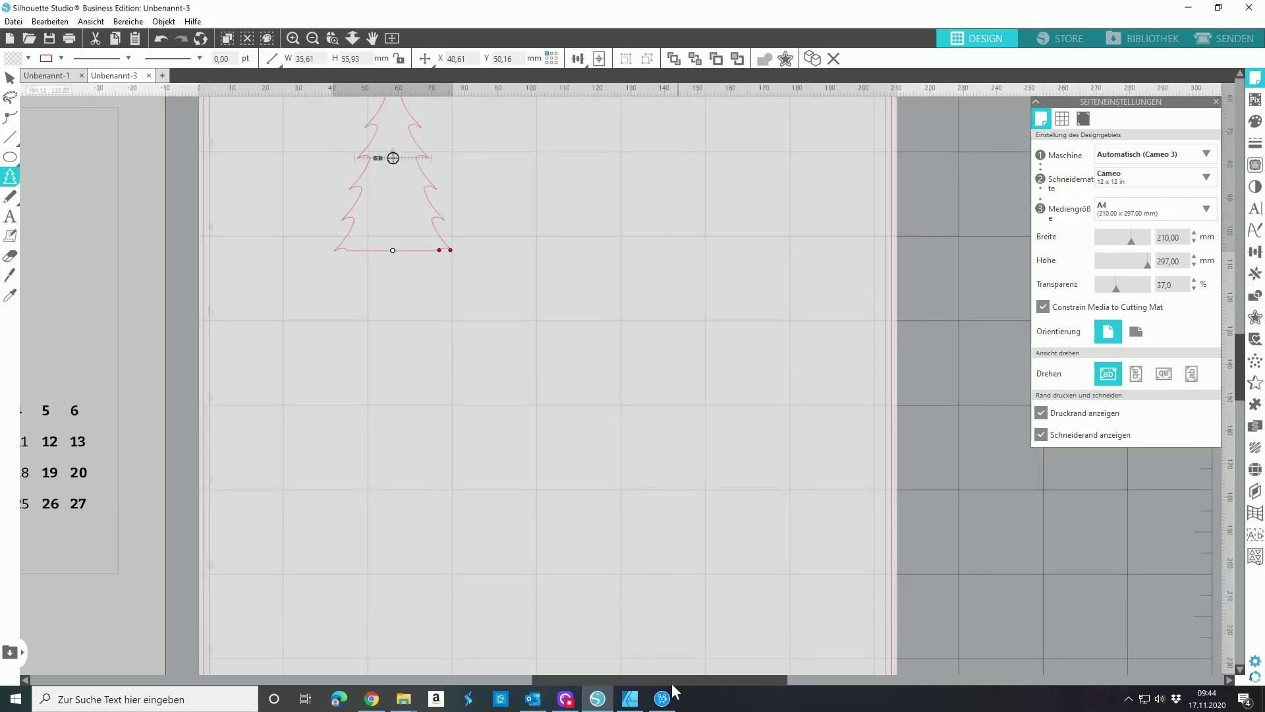
scroll(619, 379, "left", 5)
scroll(619, 379, "up", 4)
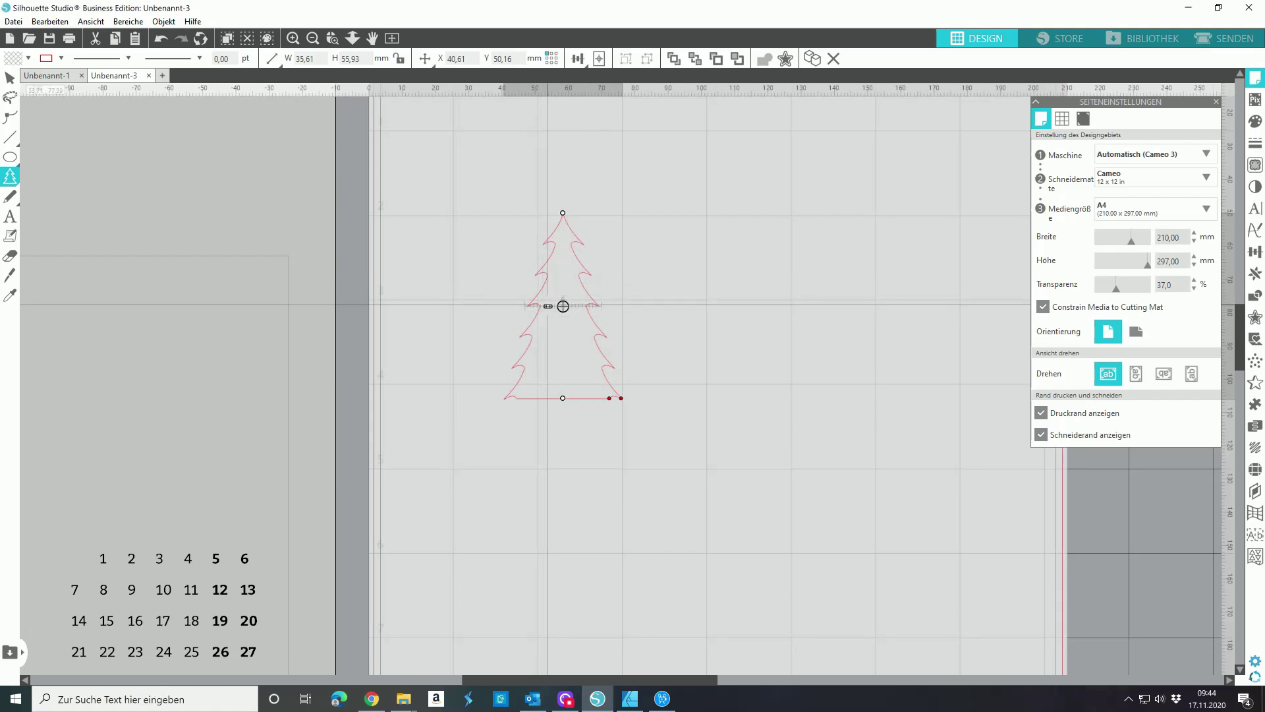
mouse_move(546, 306)
left_mouse_down()
mouse_move(586, 305)
mouse_move(537, 306)
left_mouse_up()
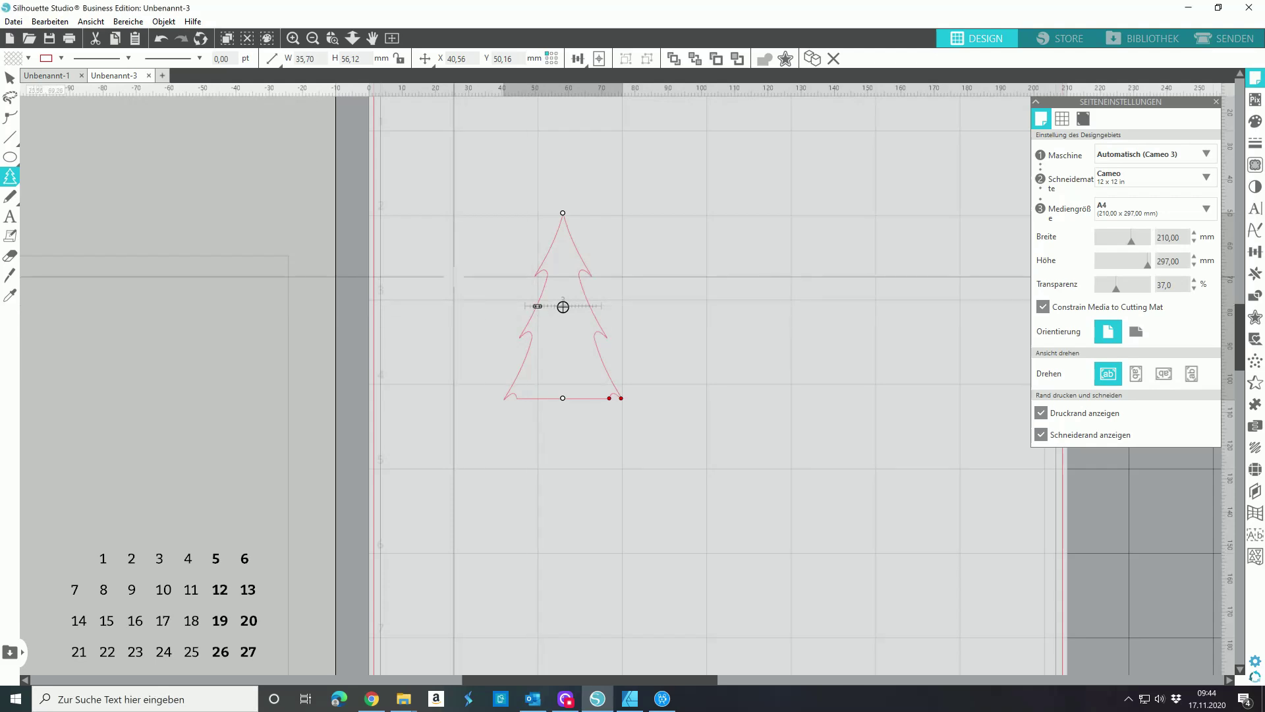
Create a 2 mm outer offset with rounded corners around the tree and delete the original inner tree outline
left_click(11, 80)
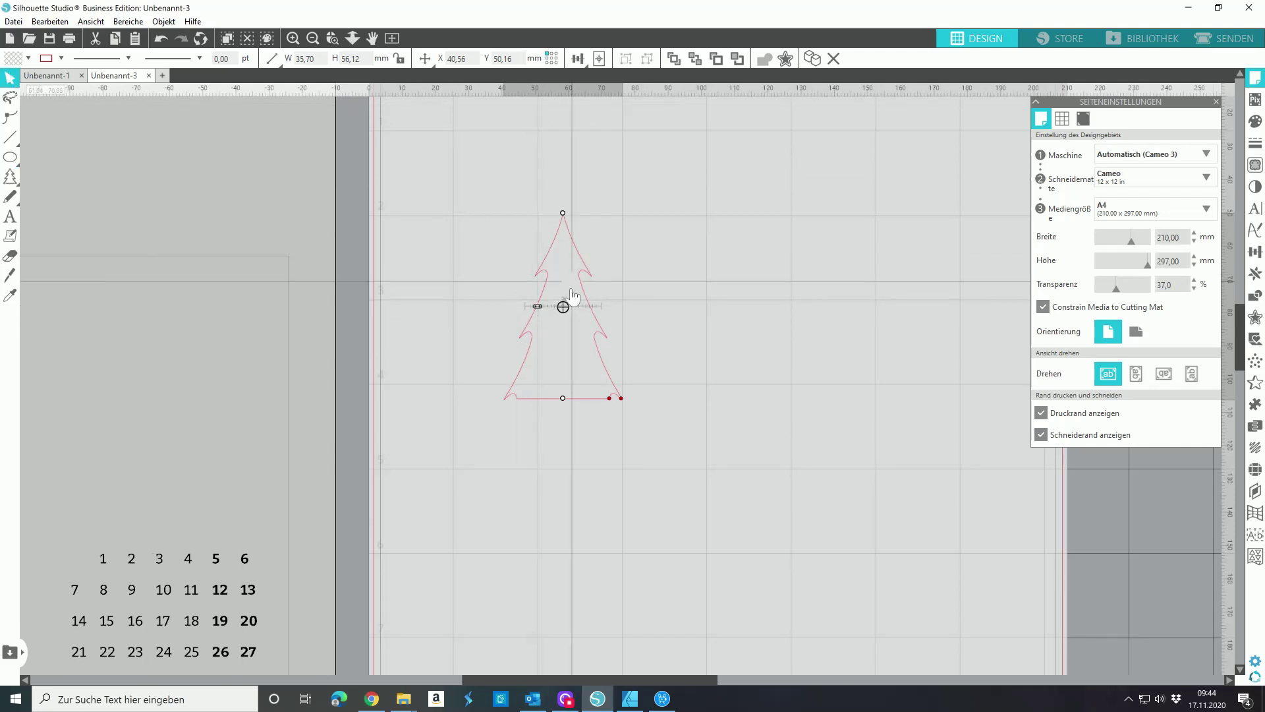
left_click(1254, 319)
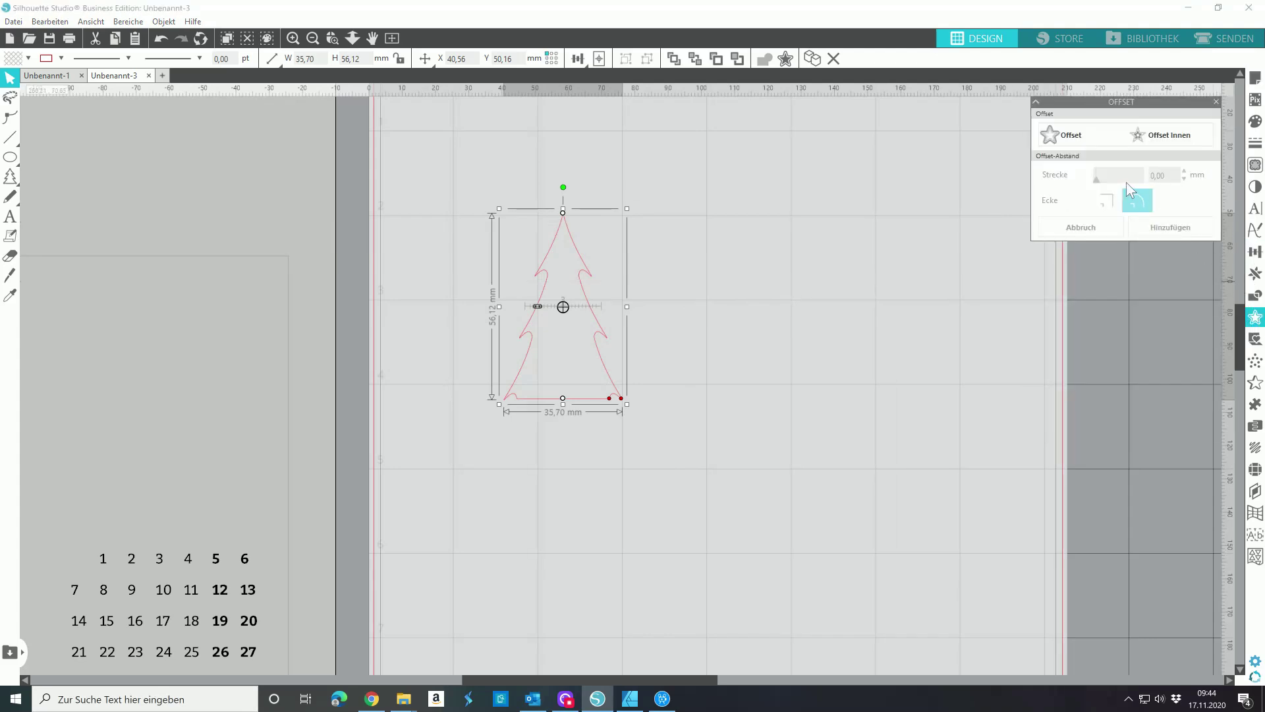
left_click(1070, 137)
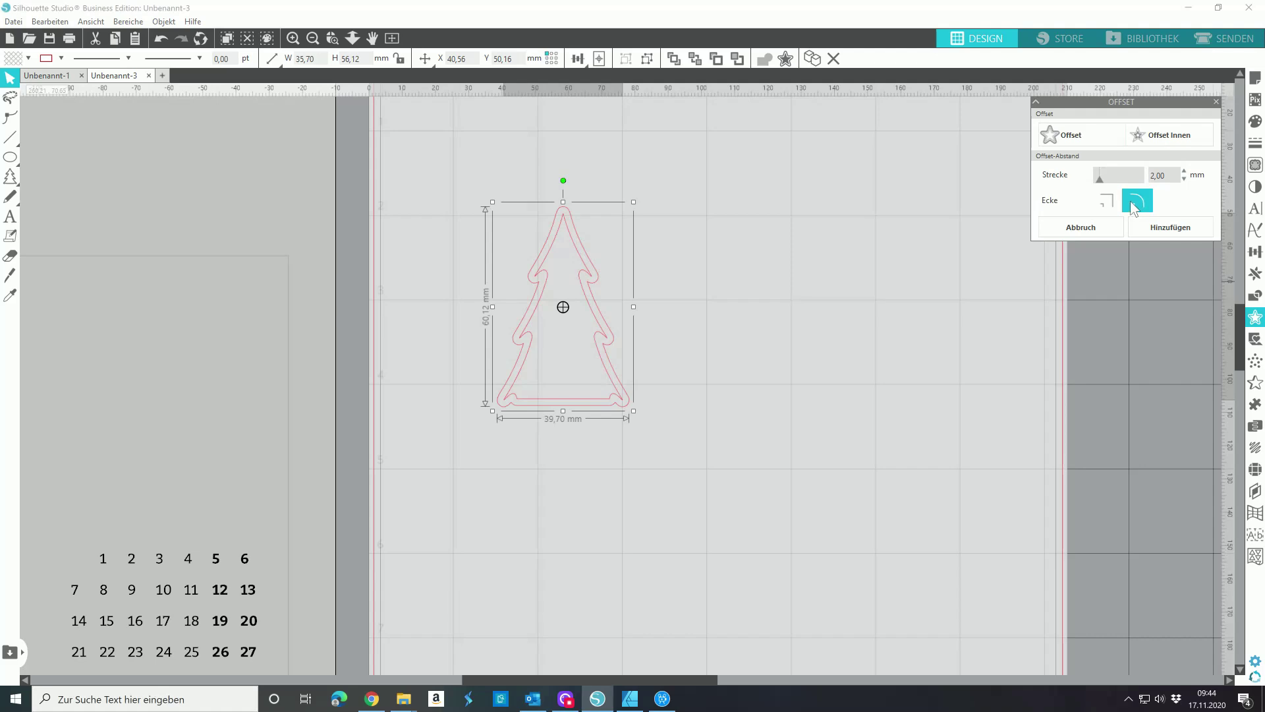
left_click_drag(584, 310, 789, 334)
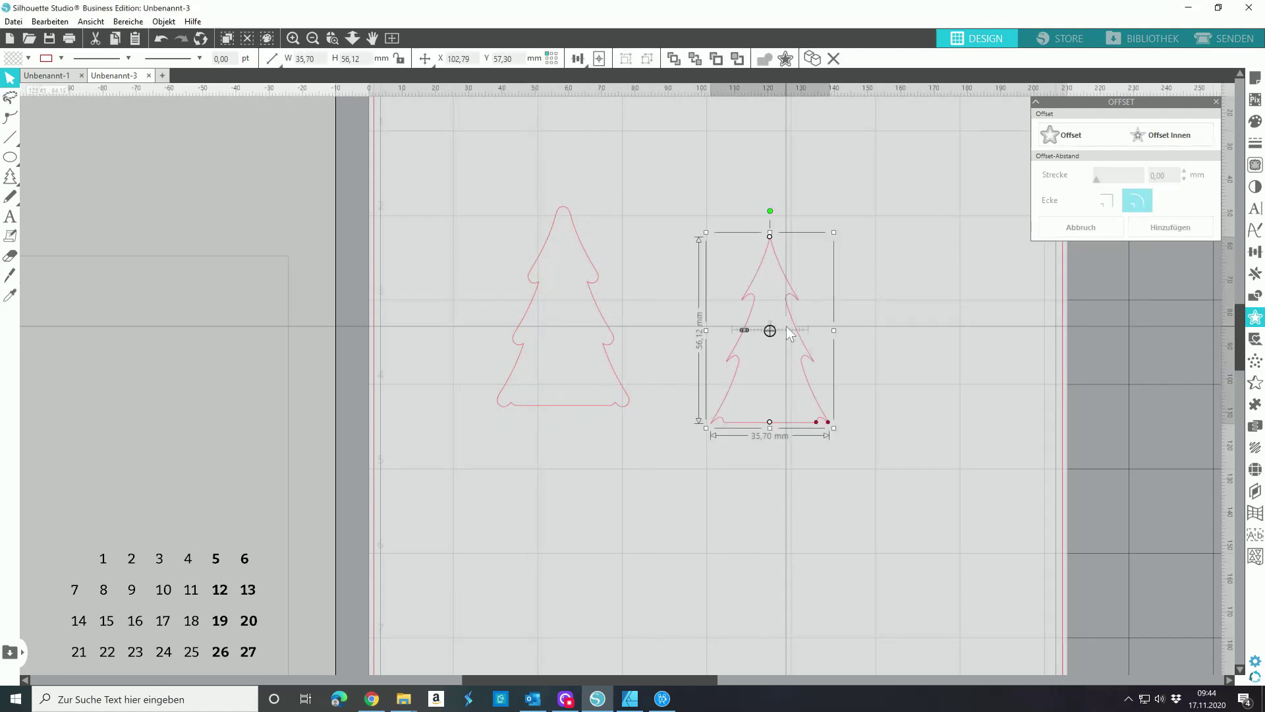
key("Delete")
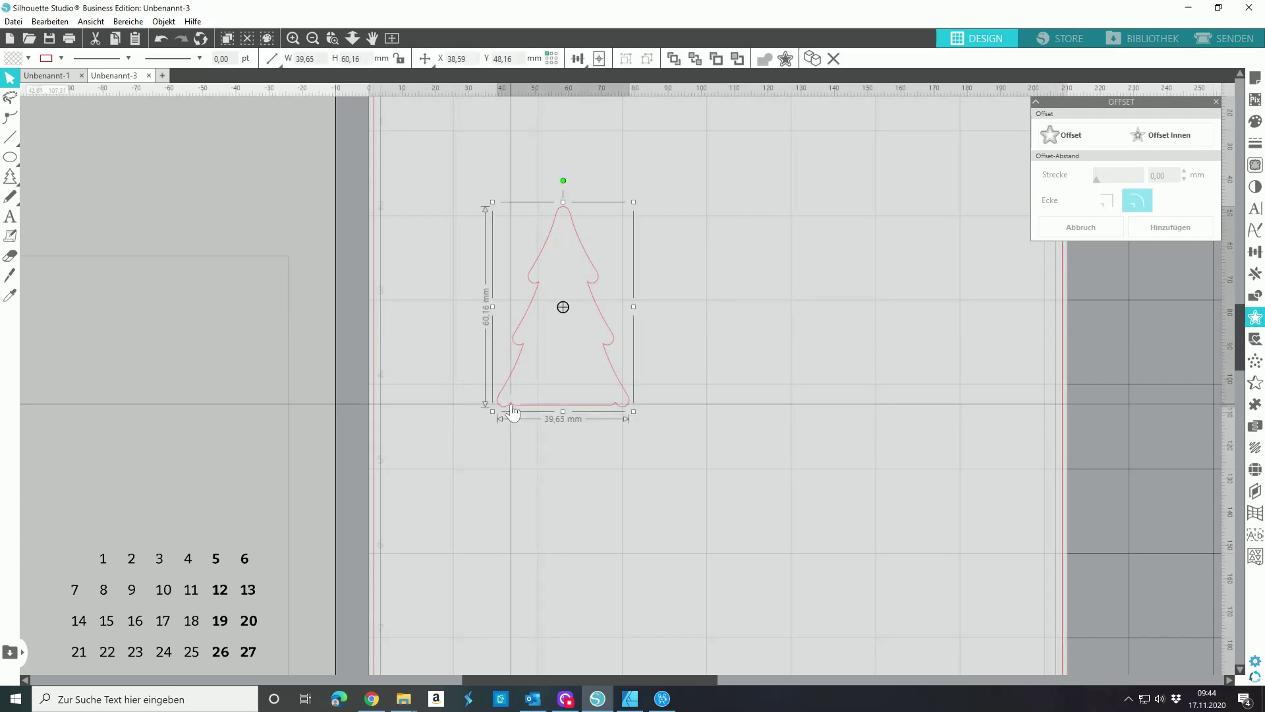
Remove the small bump points at both ends of the tree's bottom edge to smooth the base
double_click(511, 405)
left_click(511, 402)
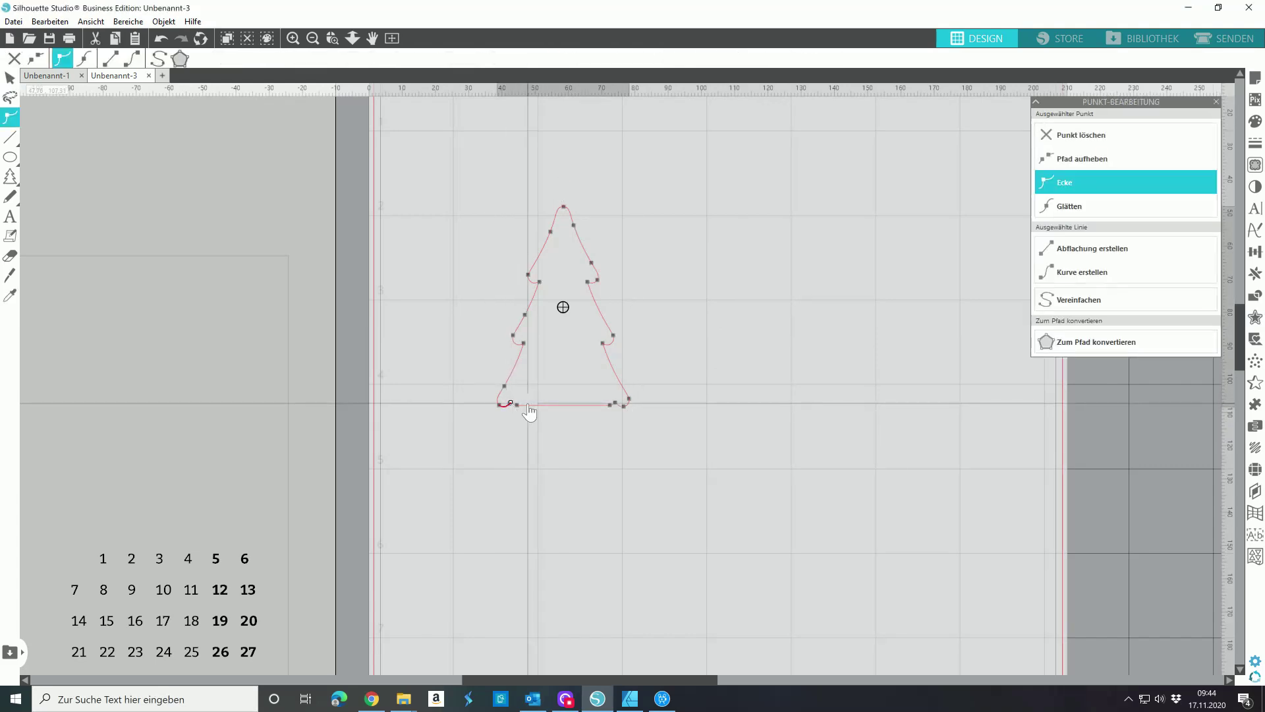
left_click(528, 406)
left_click(615, 404)
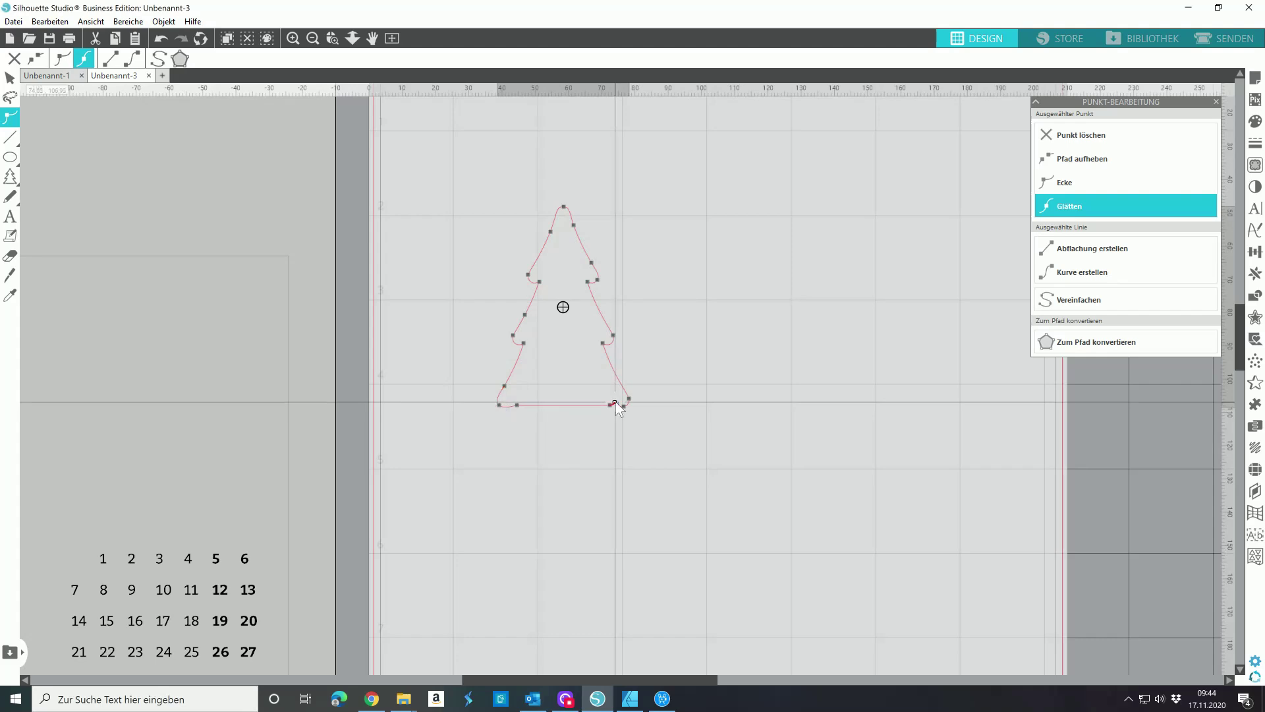
left_click(623, 405)
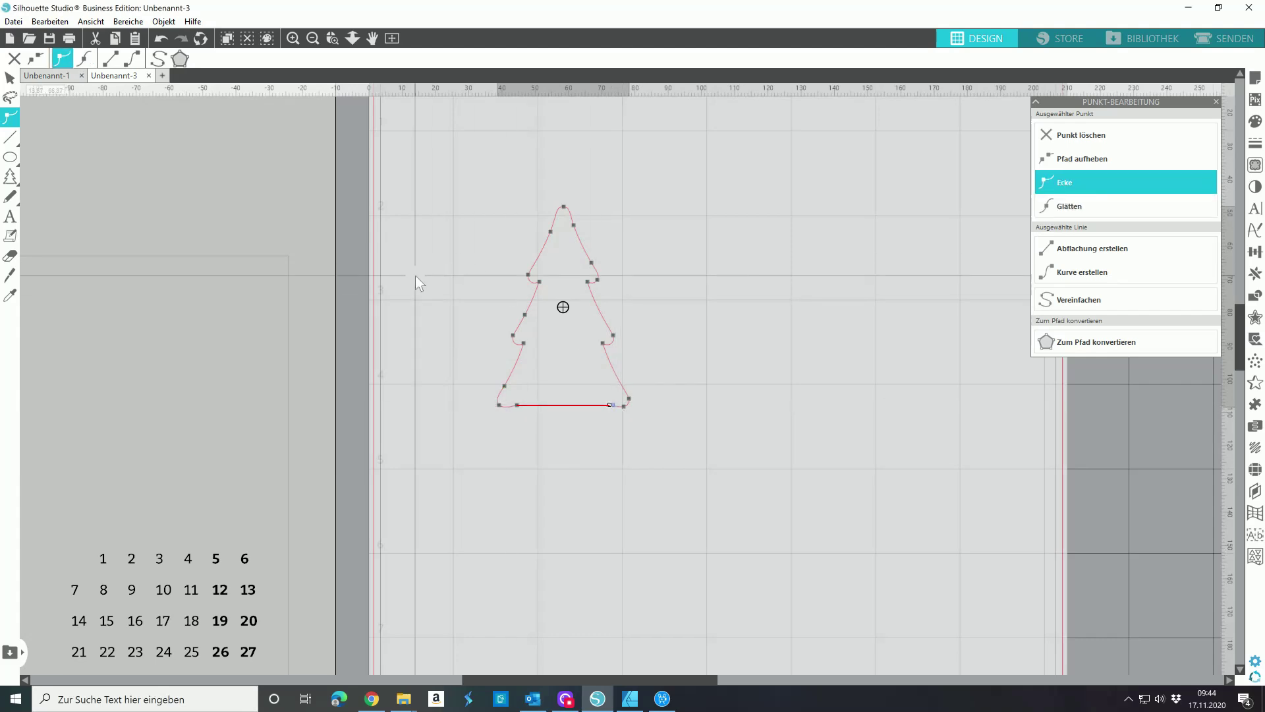
left_click(10, 78)
left_click(525, 211)
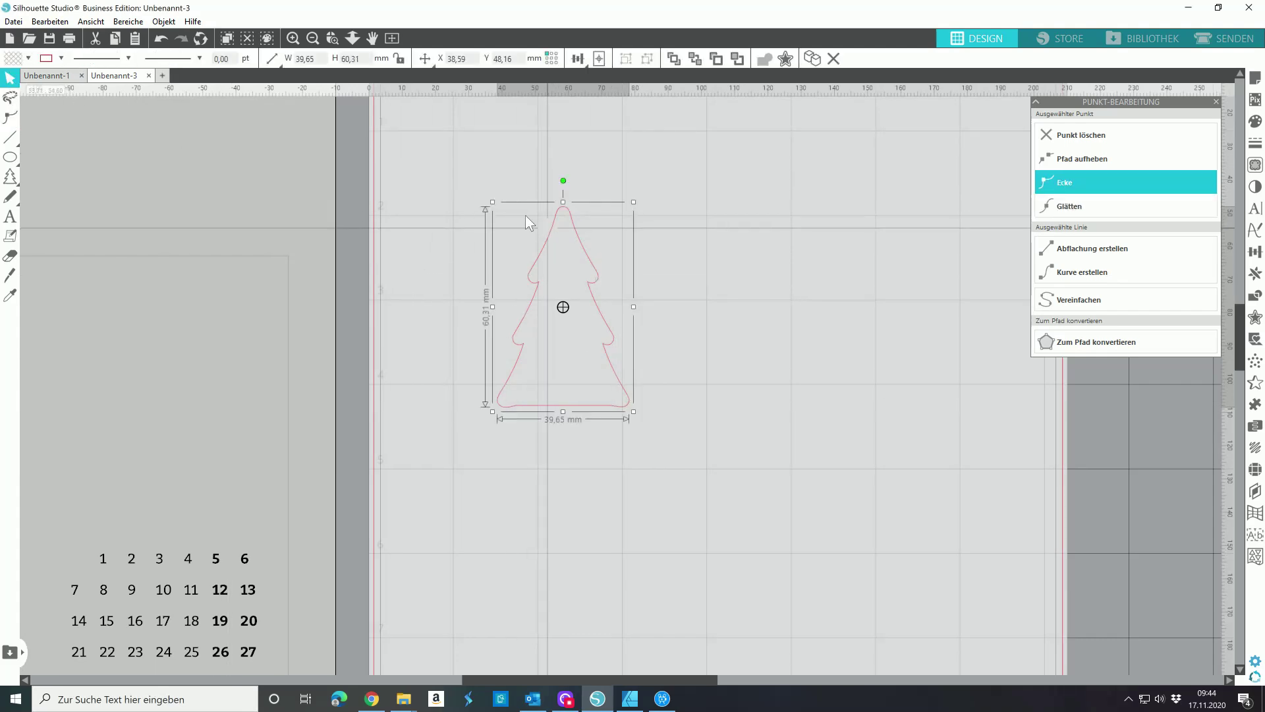
Draw a vertical line about 59 mm long through the middle of the tree and give it a dashed line style
left_click(10, 137)
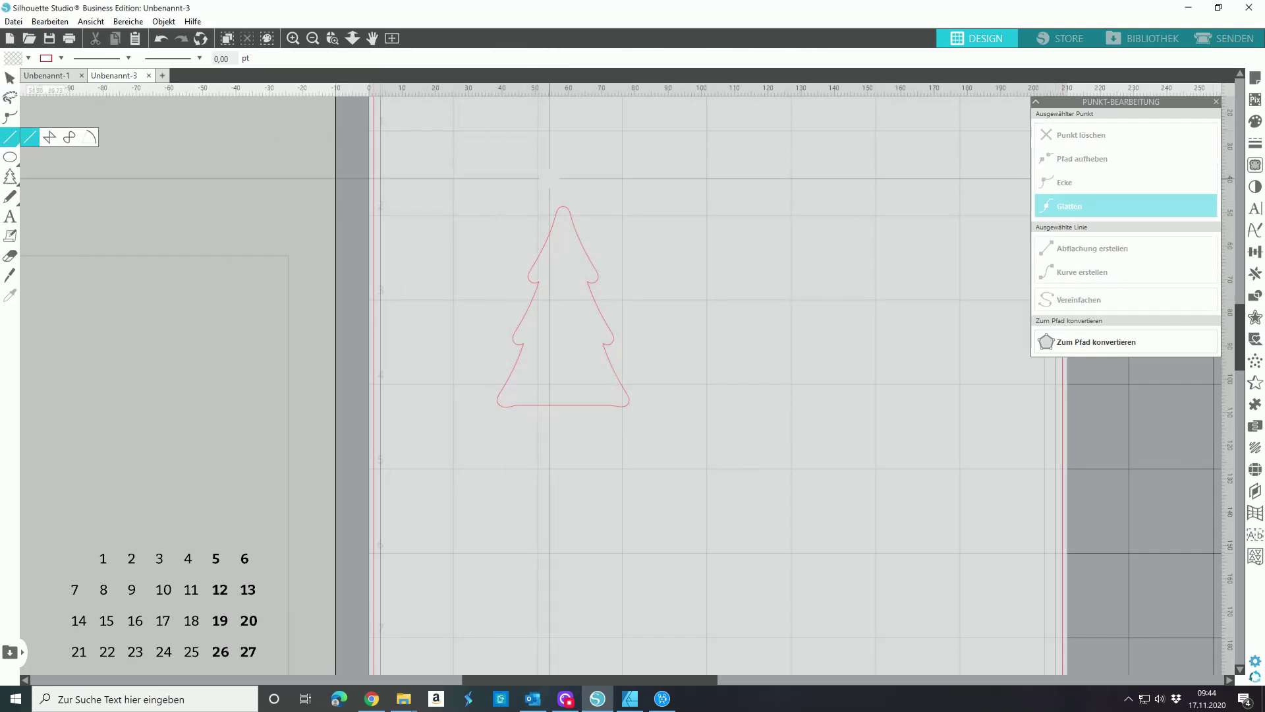
mouse_move(563, 207)
left_mouse_down()
mouse_move(555, 409)
mouse_move(579, 398)
mouse_move(515, 408)
mouse_move(446, 383)
mouse_move(567, 405)
left_mouse_up()
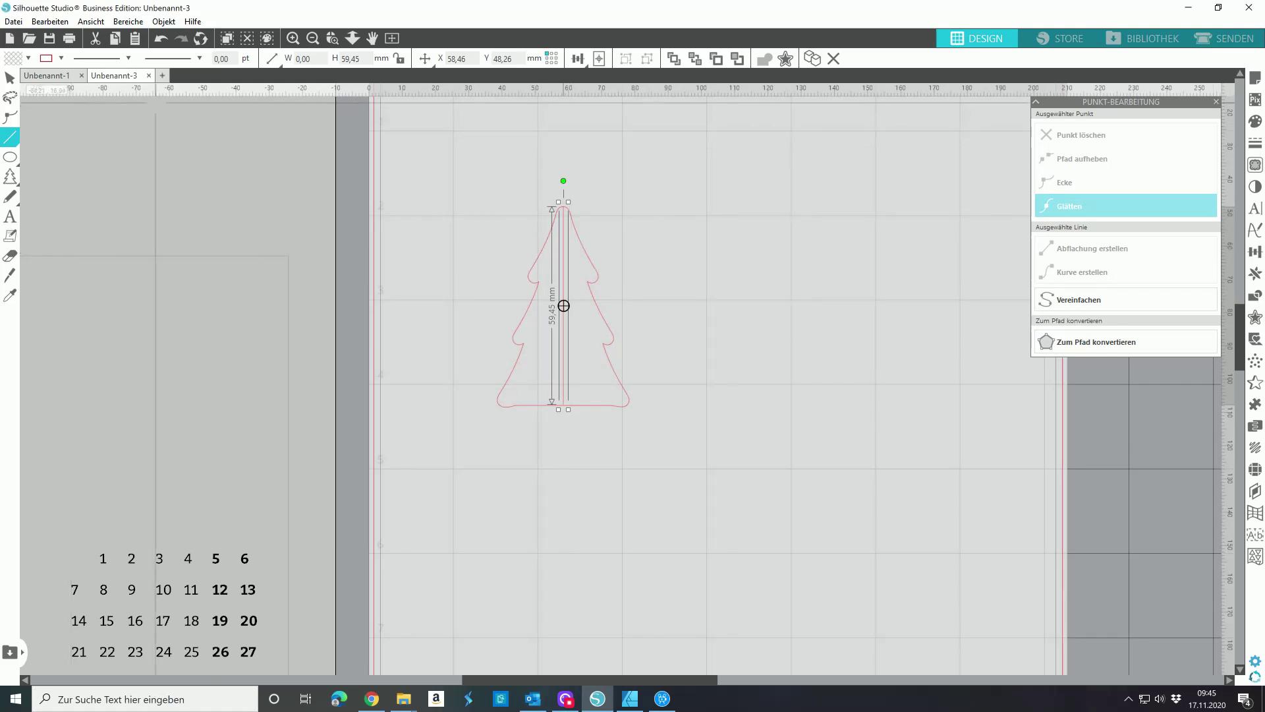
left_click(1254, 144)
left_click(1124, 164)
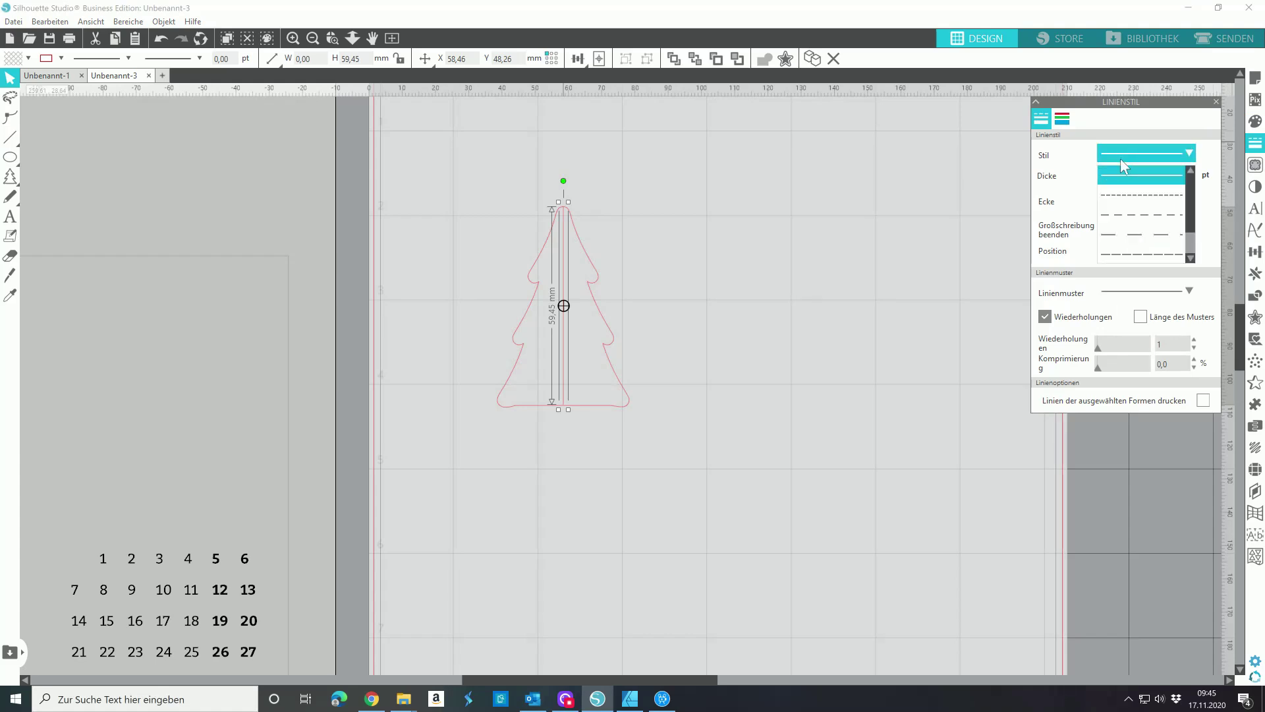
left_click(1128, 214)
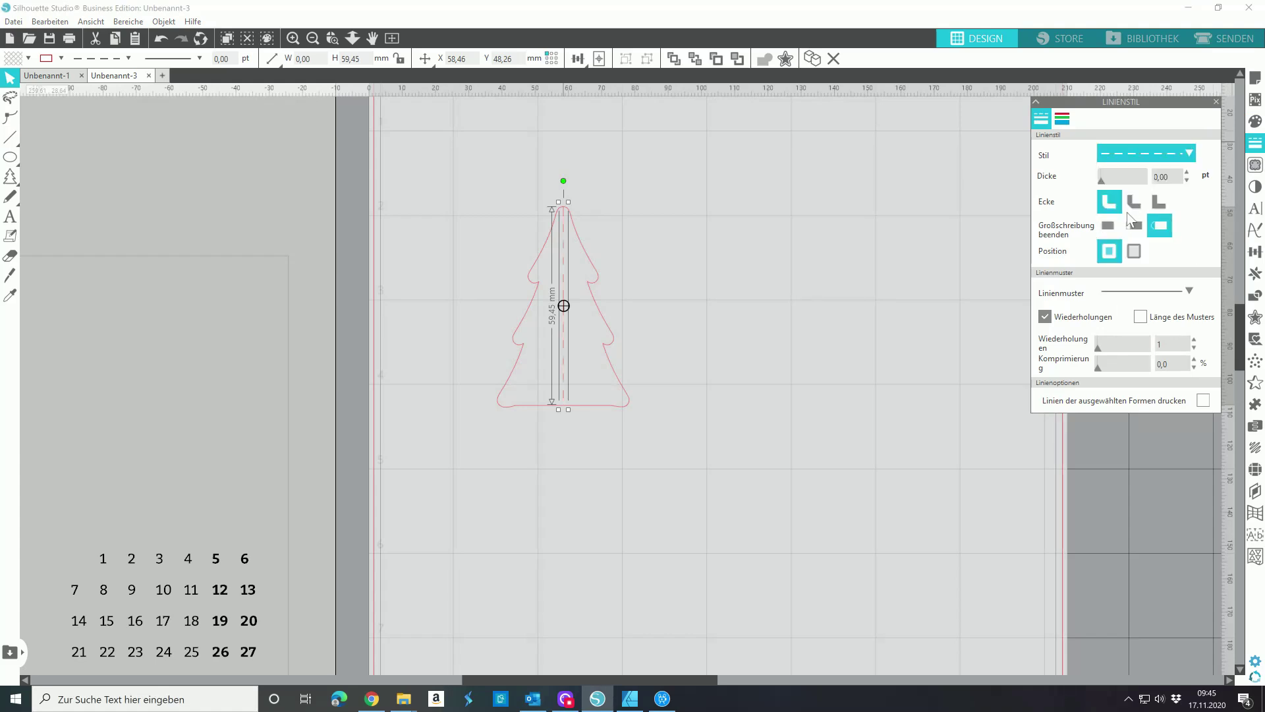
left_click(875, 209)
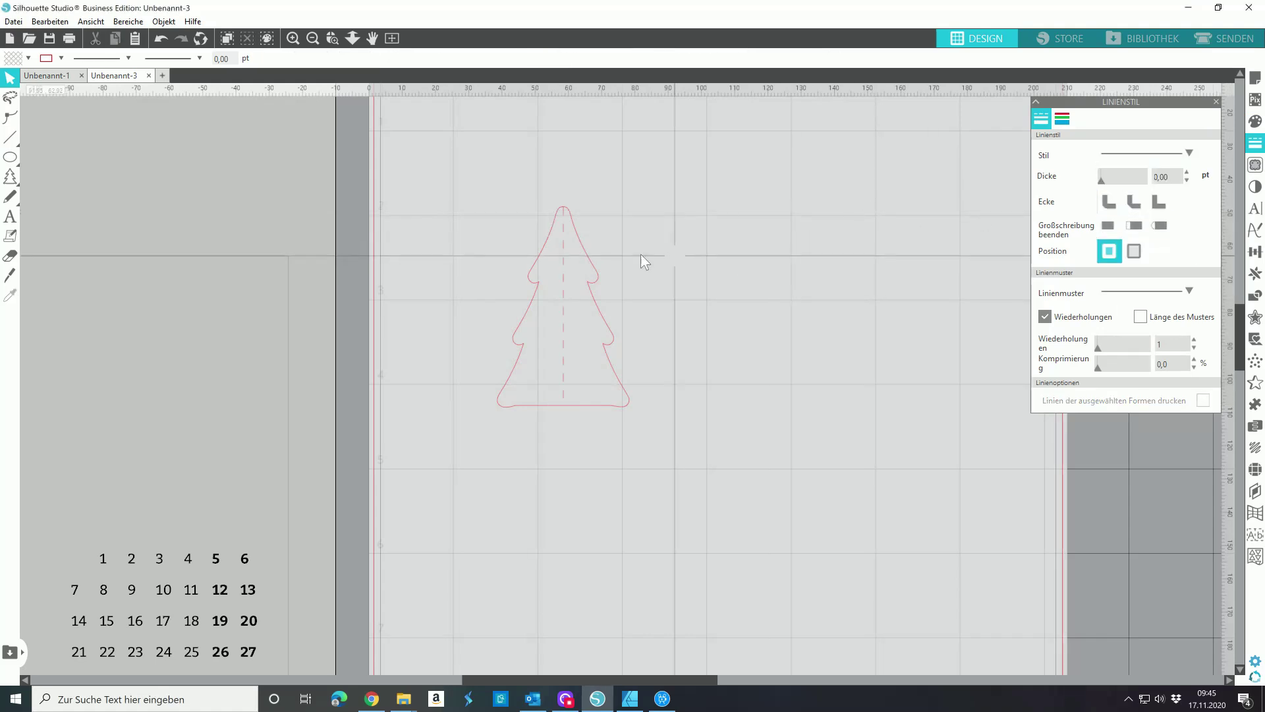
Nudge the dashed centre line slightly downward inside the tree
left_click(563, 268)
left_click_drag(564, 267, 563, 267)
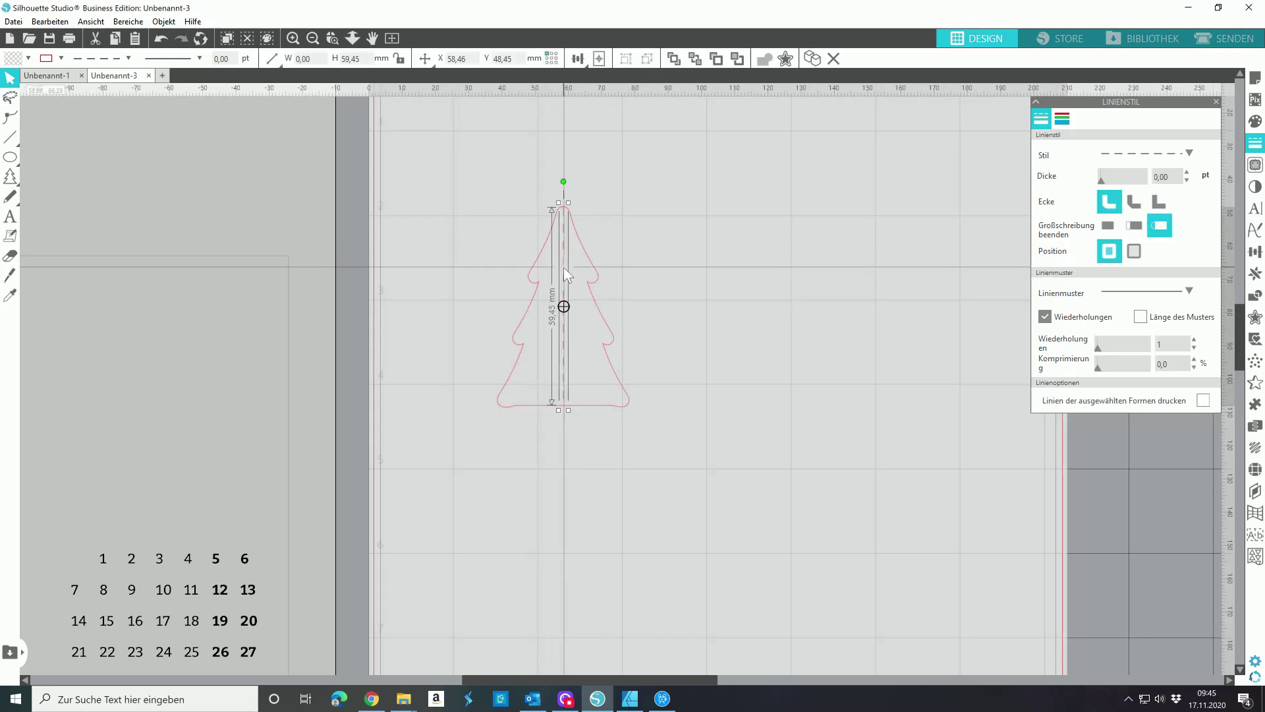
left_click(639, 264)
Move the tree with its dashed line closer to the page's upper left corner and duplicate the pair three times
left_click_drag(462, 176, 693, 413)
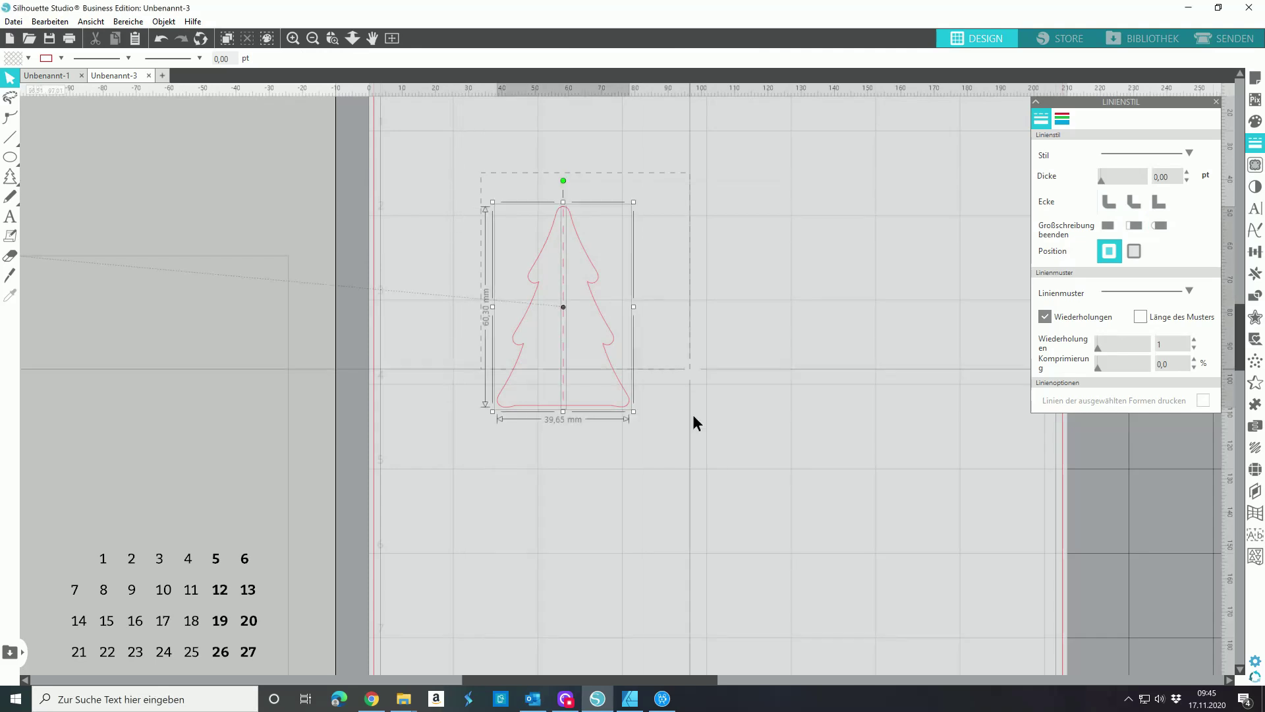
left_click(313, 37)
left_click_drag(601, 325, 578, 292)
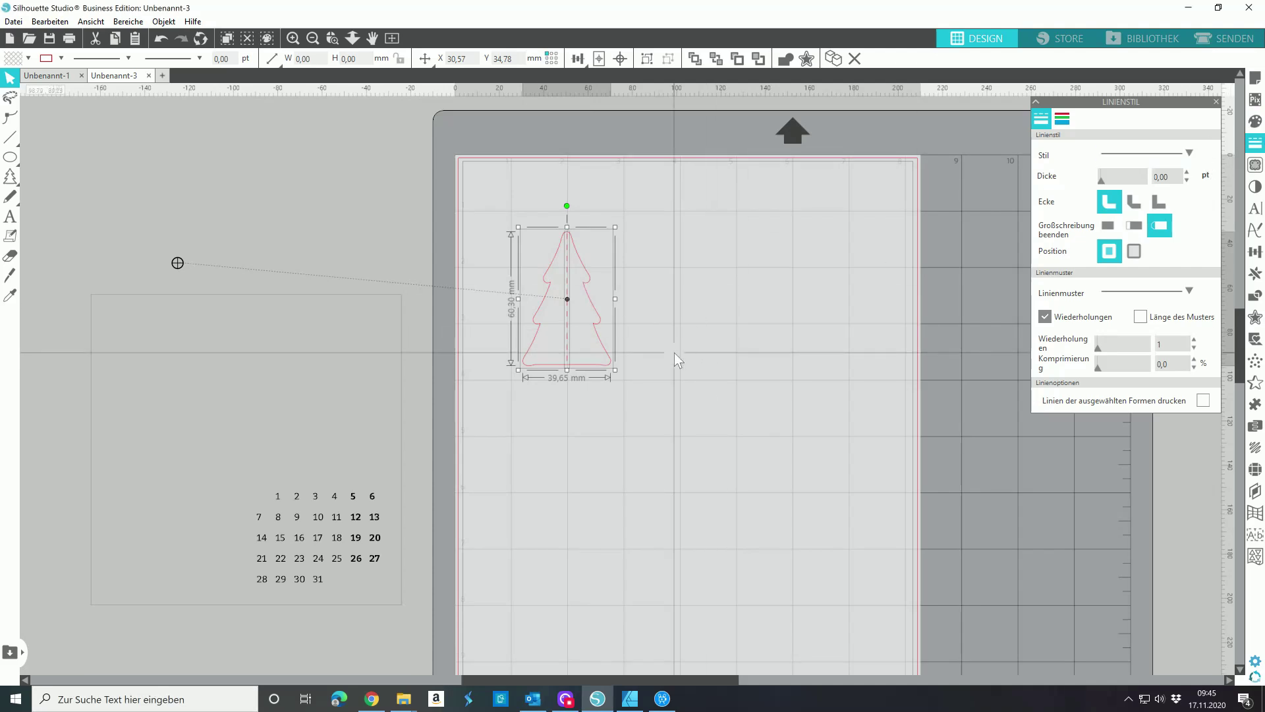
key("ctrl+d")
key("ctrl+d")
key("ctrl+d")
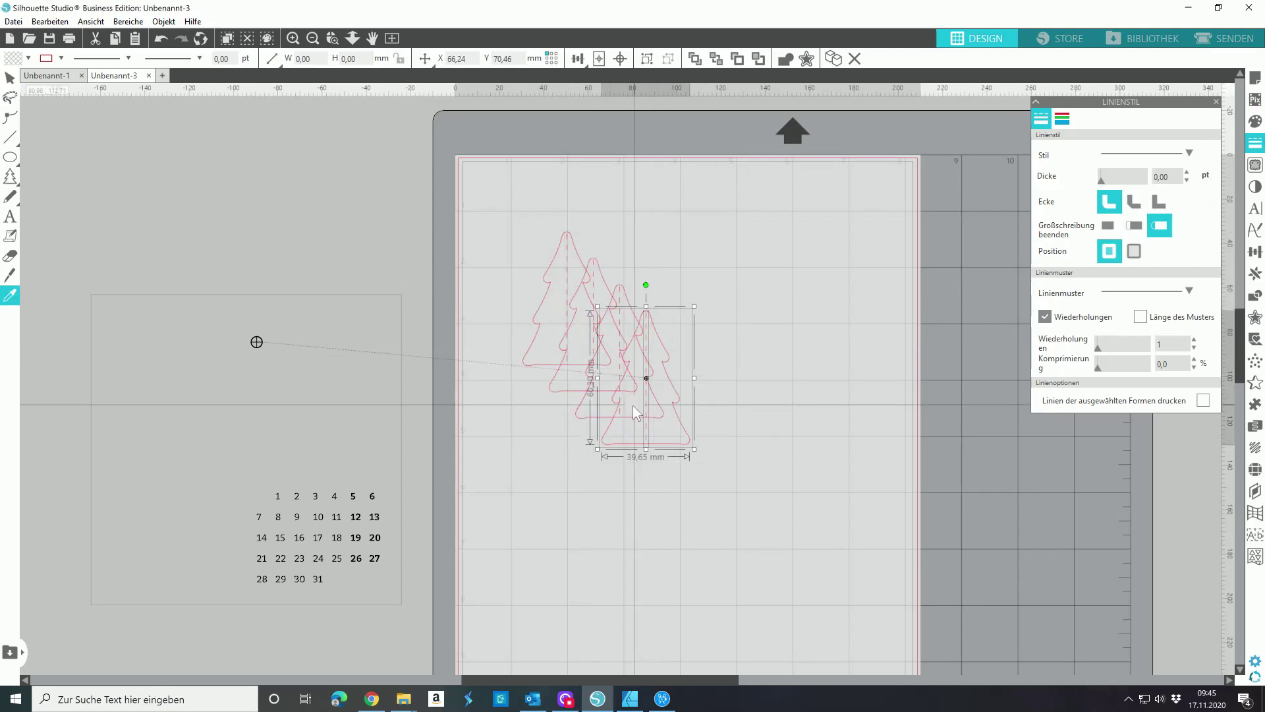
Arrange the four trees with their dashed lines side by side in a row across the top of the page
left_click_drag(647, 418, 843, 306)
left_click(685, 345)
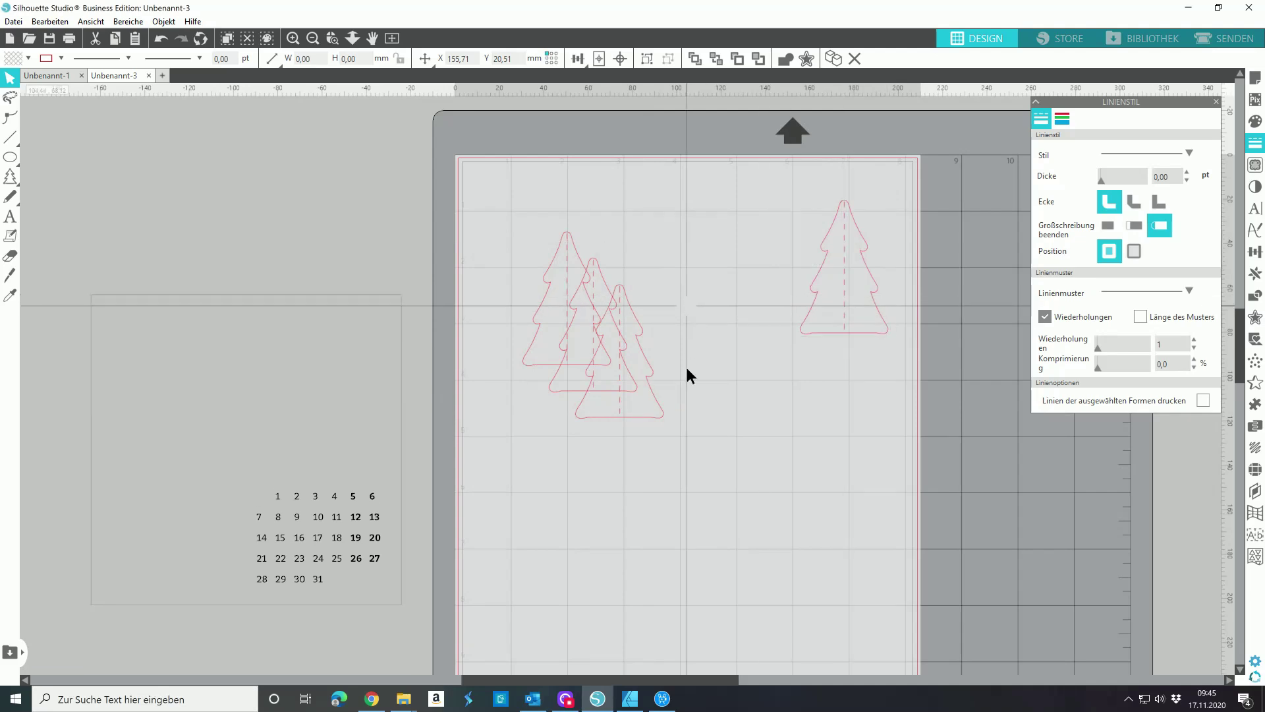
left_click(598, 412)
left_click_drag(598, 412, 749, 328)
left_click(560, 271)
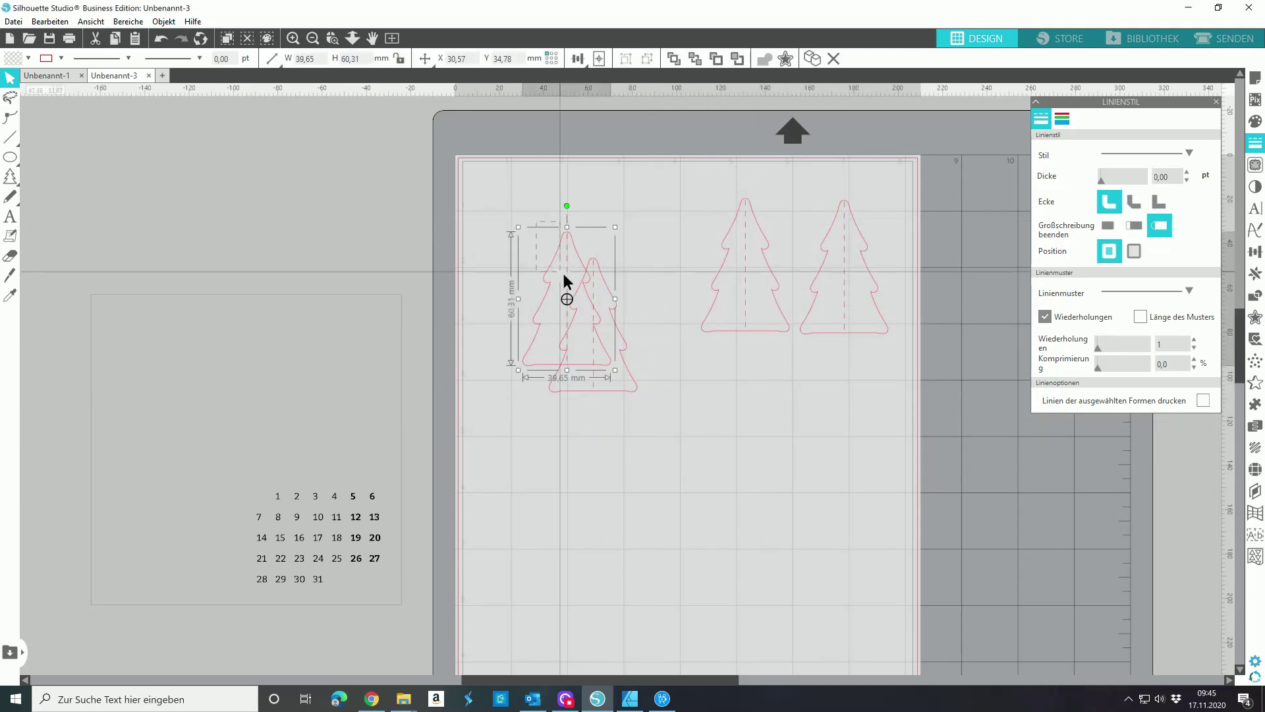
left_click_drag(527, 244, 238, 108)
left_click(564, 252)
left_click_drag(564, 253, 524, 198)
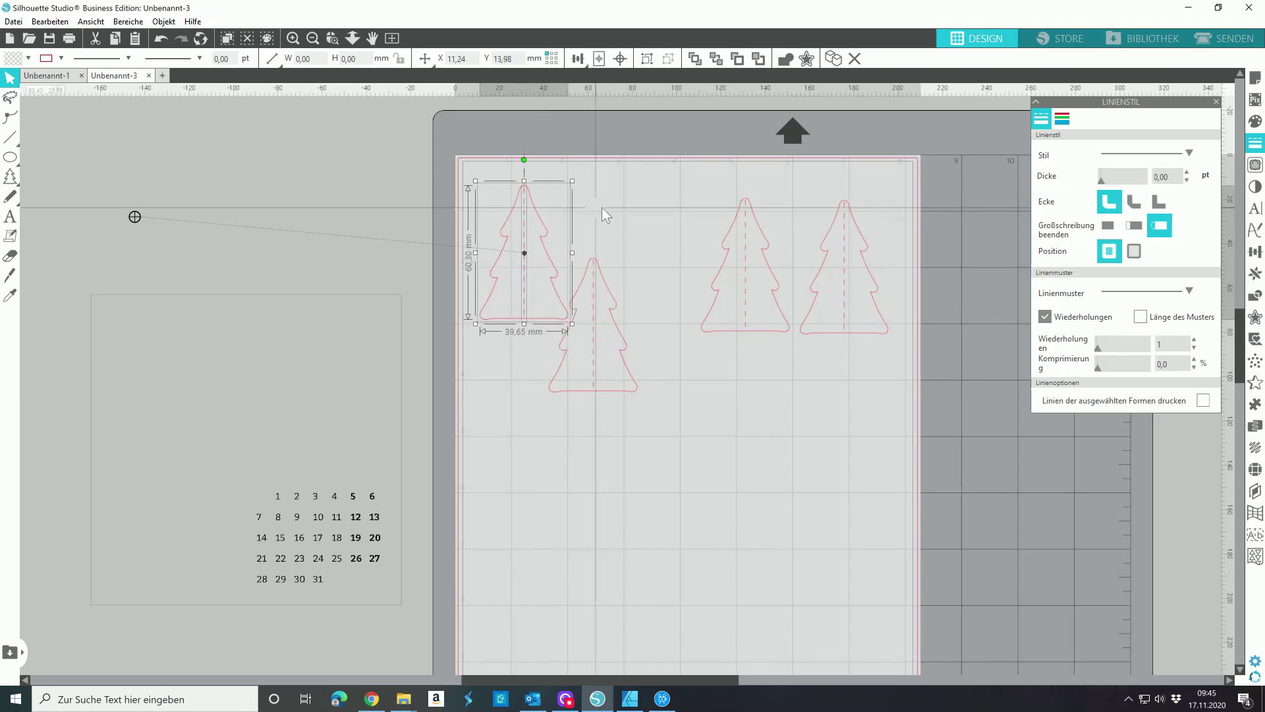
left_click(581, 231)
left_click_drag(593, 262, 635, 194)
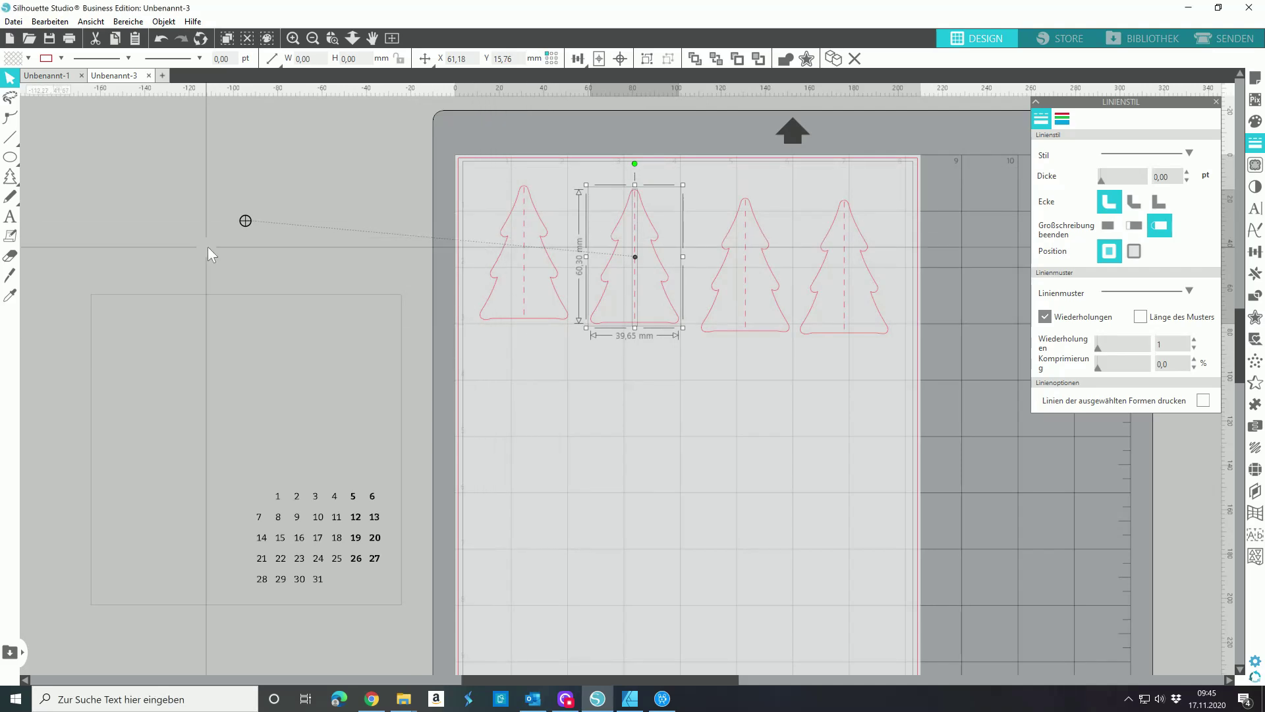
Draw a star about 14.5 mm wide above the first tree's tip and give it six points
left_click(10, 176)
left_click(33, 175)
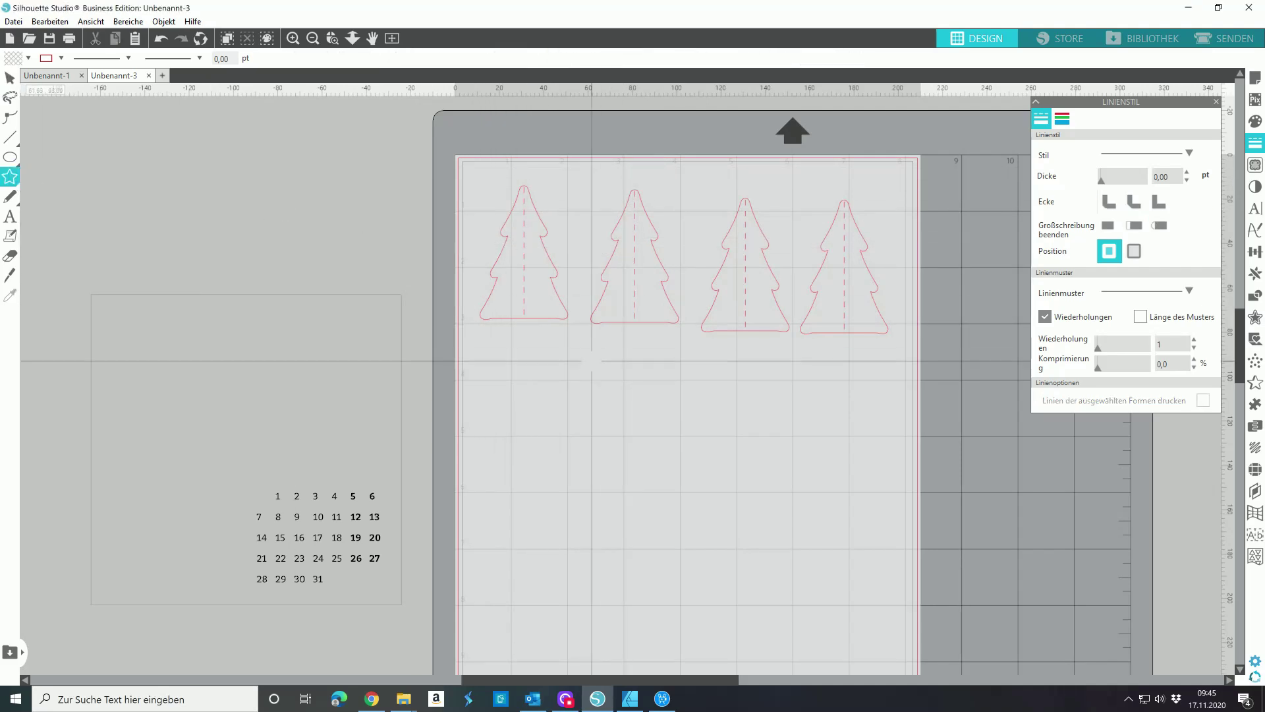
left_click_drag(505, 149, 530, 176)
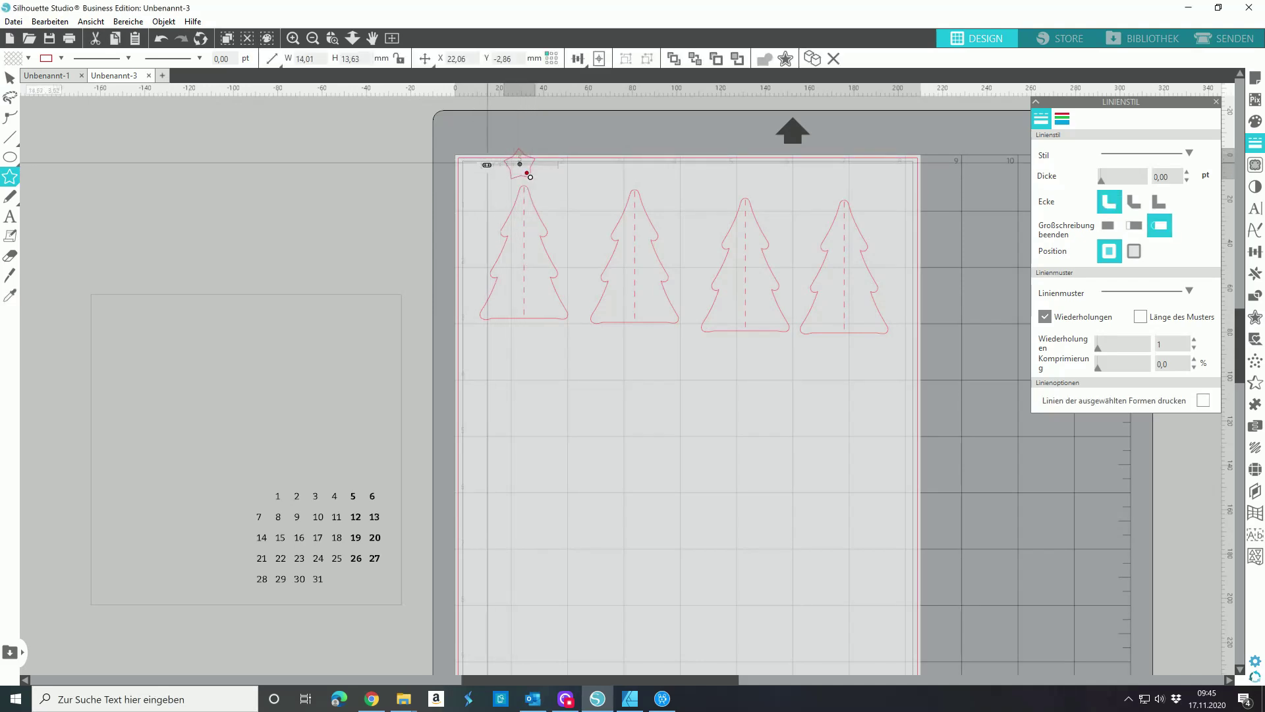
mouse_move(489, 165)
left_mouse_down()
mouse_move(549, 164)
mouse_move(494, 168)
left_mouse_up()
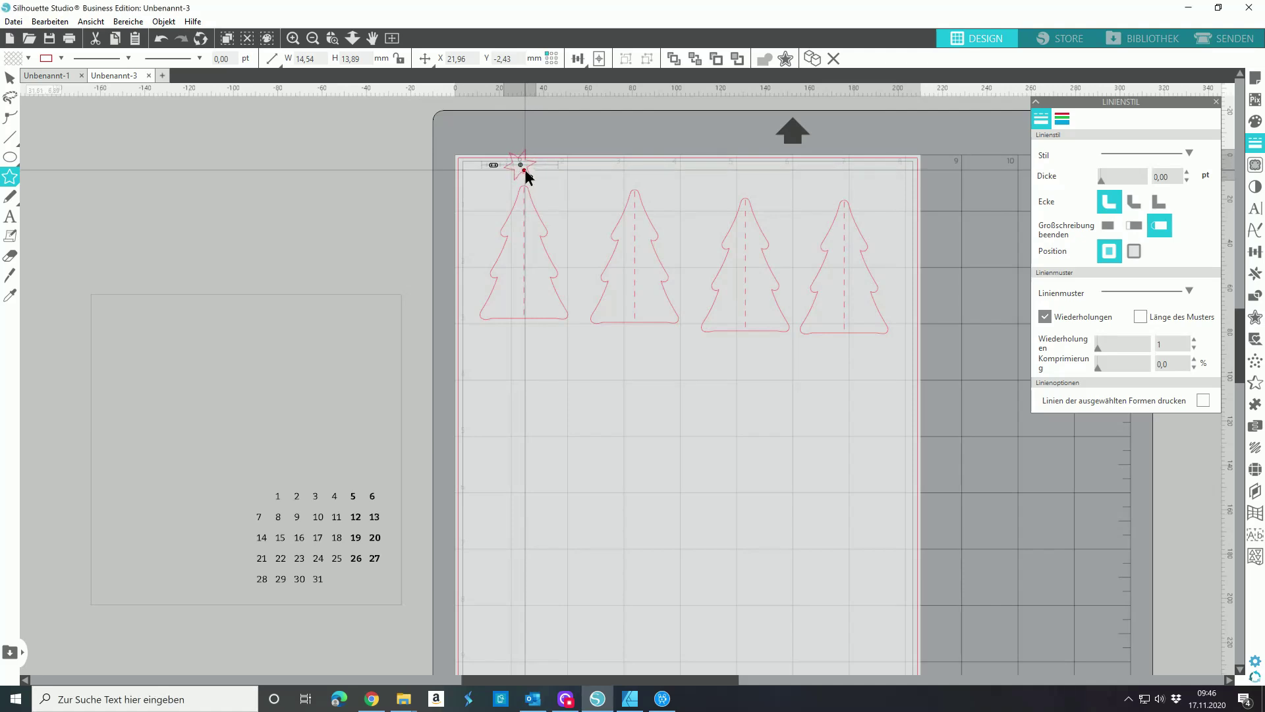
Deepen the notches between the star's points and place the star on the first tree's tip
left_click(293, 40)
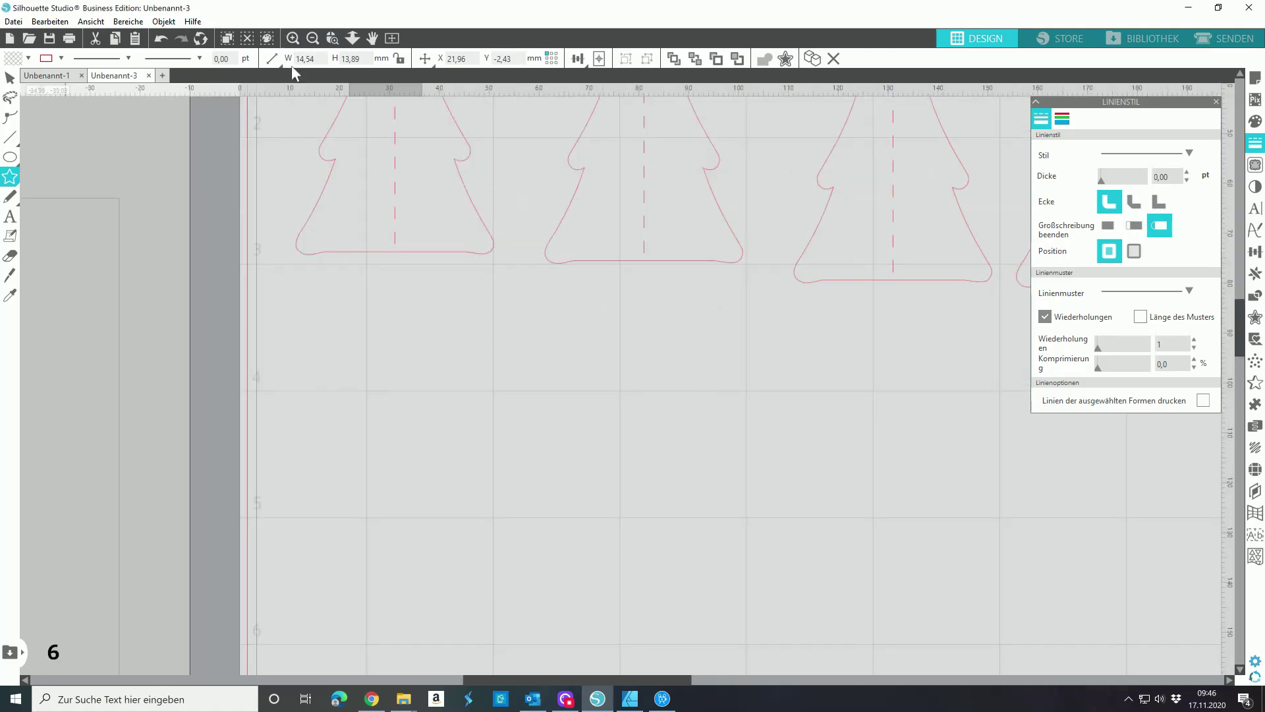
scroll(388, 408, "up", 6)
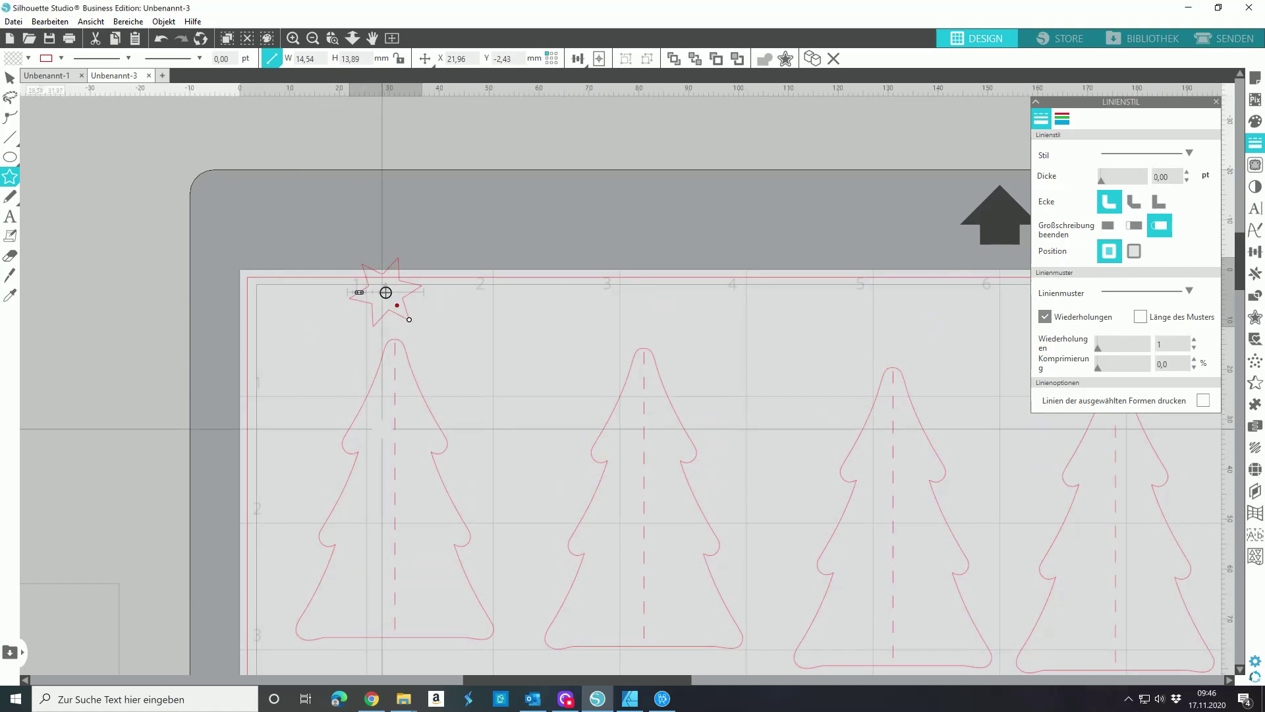
left_click_drag(610, 679, 539, 679)
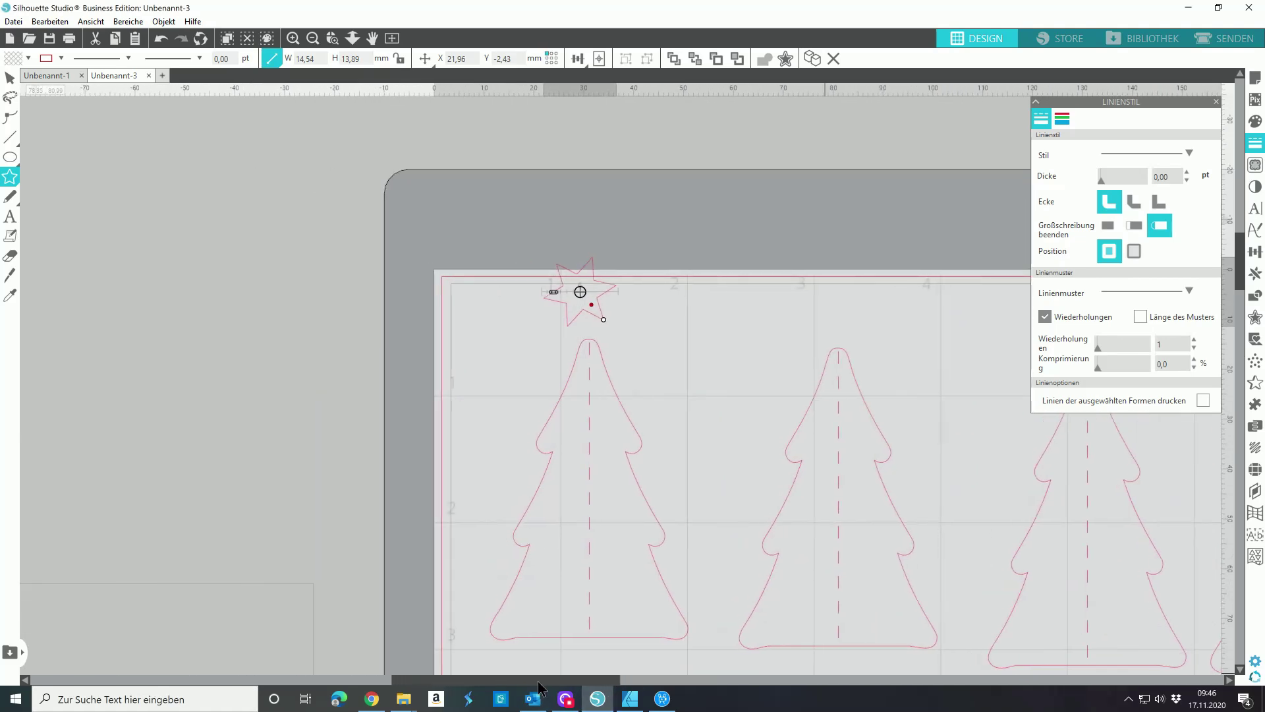
left_click(293, 37)
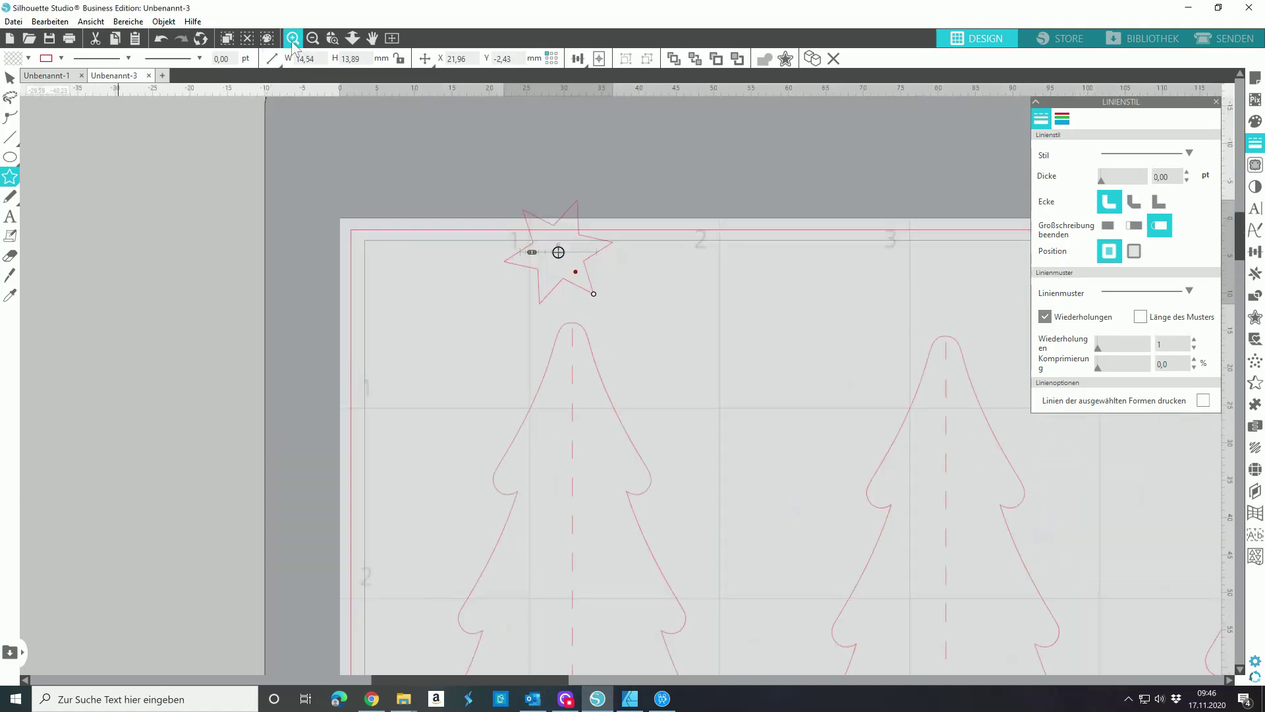
mouse_move(497, 261)
left_mouse_down()
mouse_move(545, 261)
mouse_move(497, 262)
left_mouse_up()
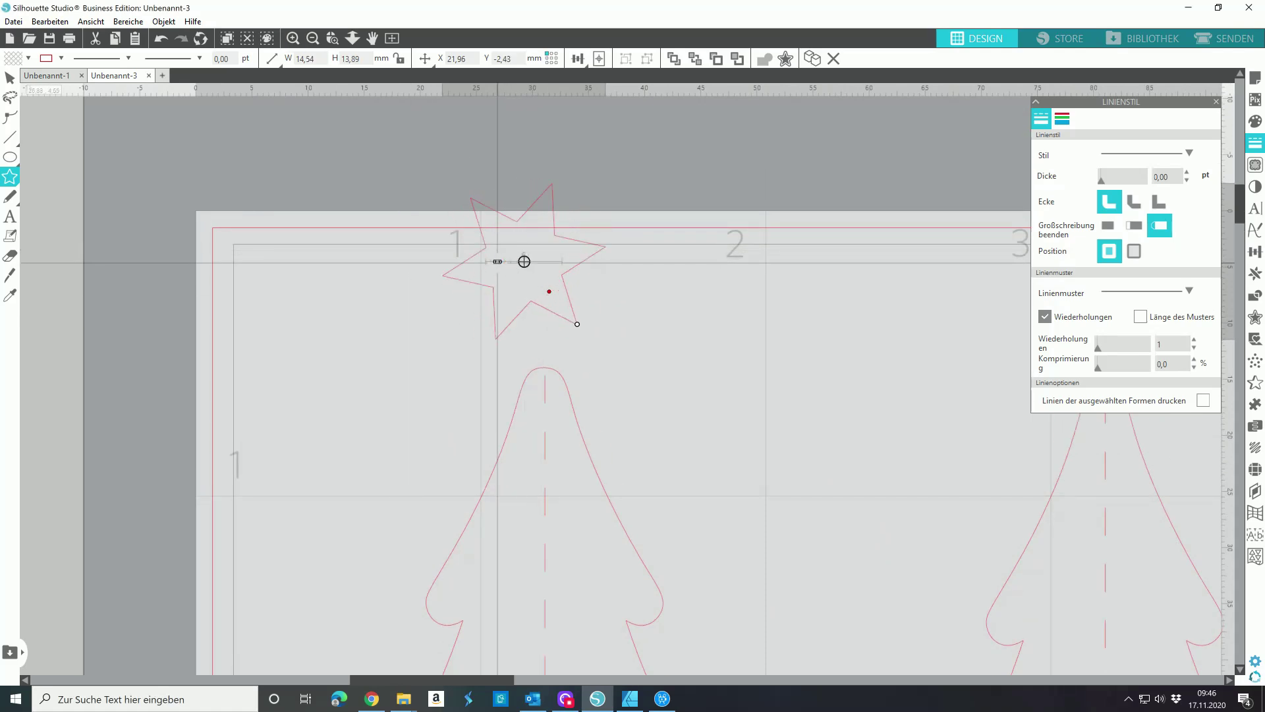
left_click_drag(547, 290, 544, 285)
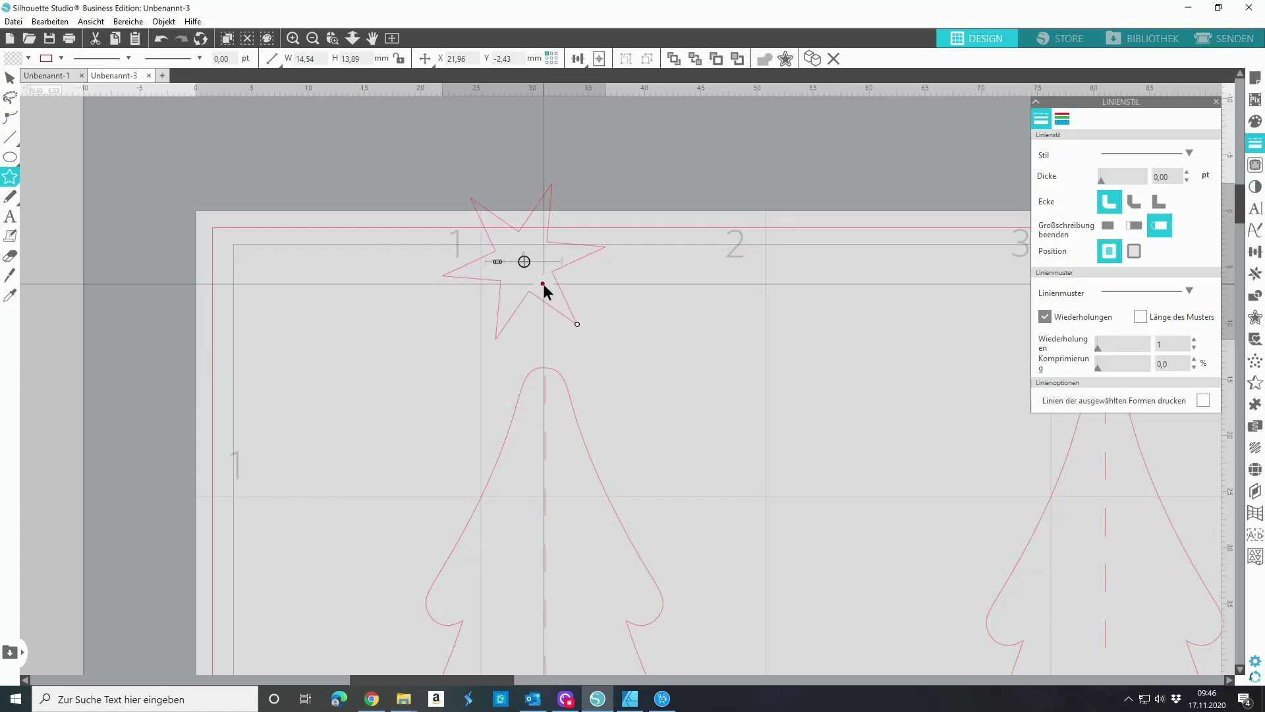
left_click(290, 41)
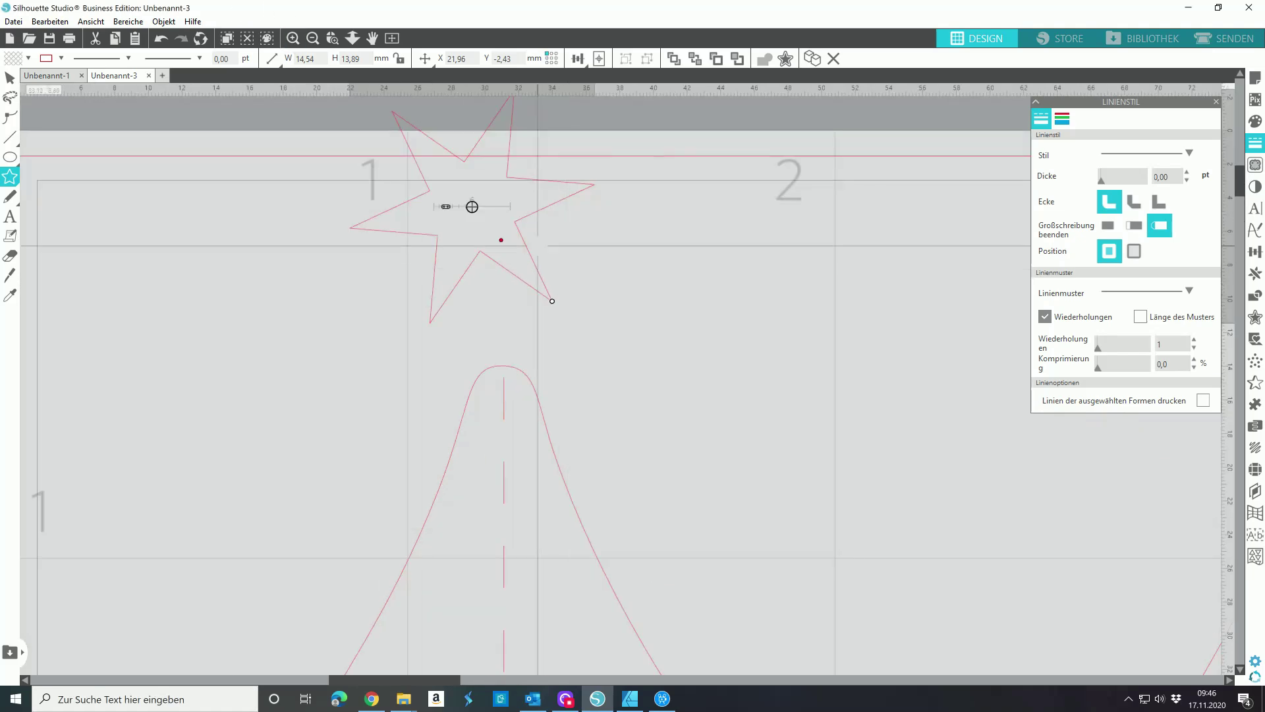
left_click(329, 39)
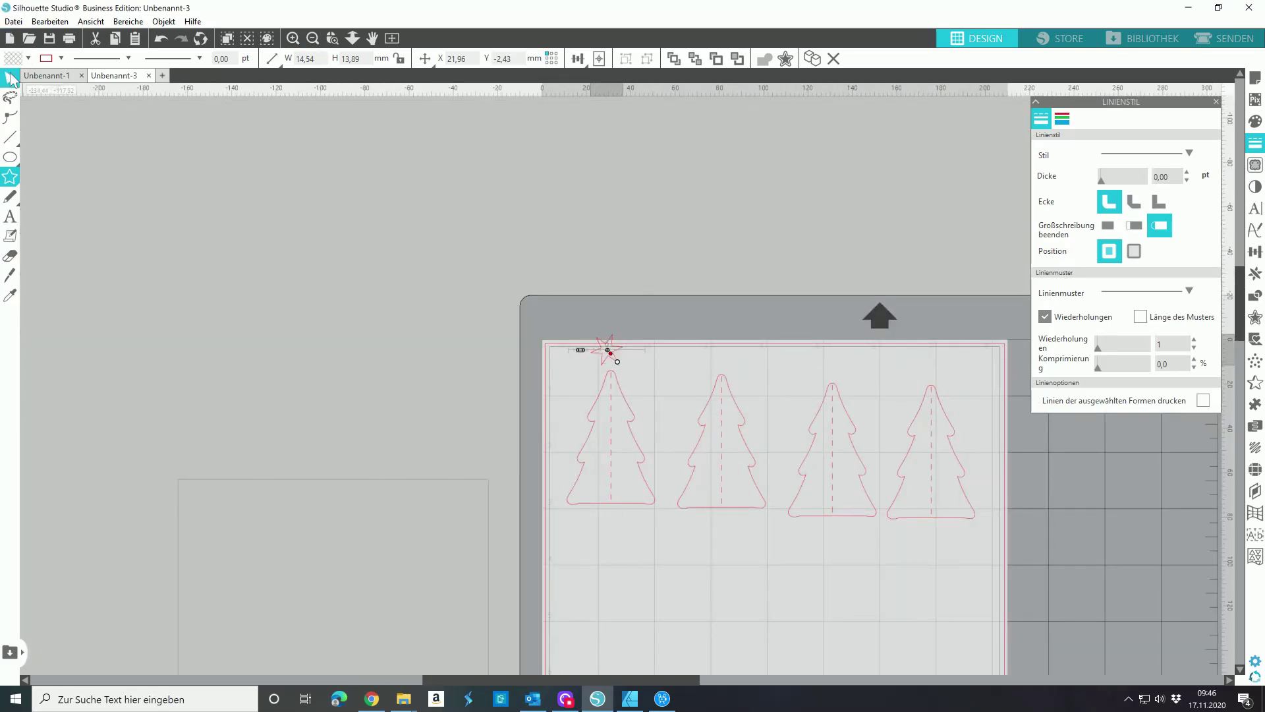
left_click_drag(606, 353, 610, 359)
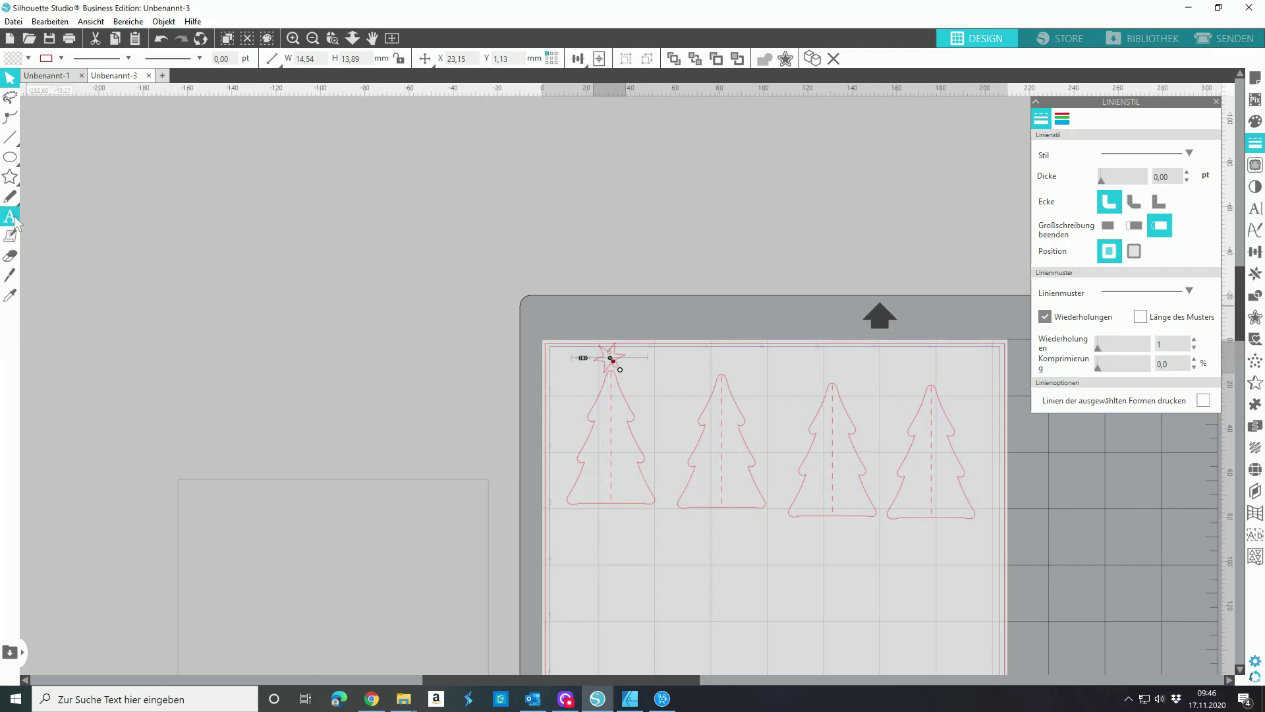
Draw a trunk rectangle about 13 mm wide under the first tree's base and move it with the star off the page, above the calendar sheet
left_click(37, 161)
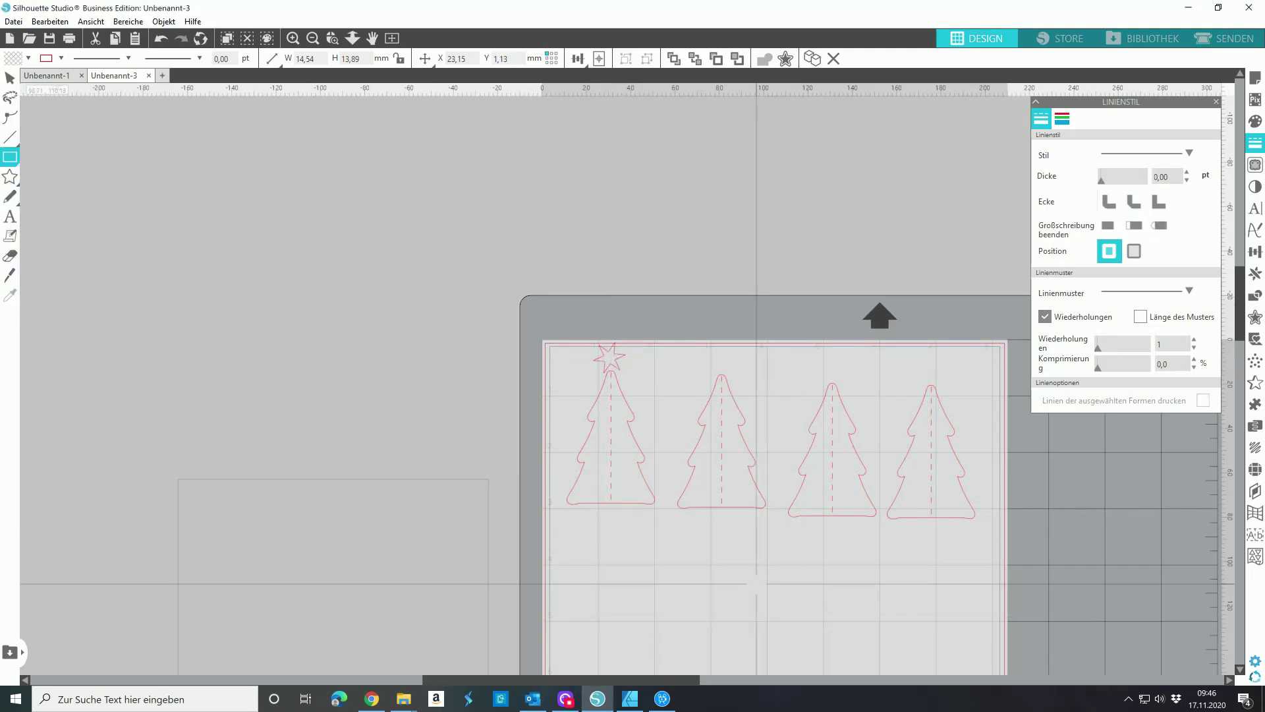
left_click_drag(599, 504, 630, 518)
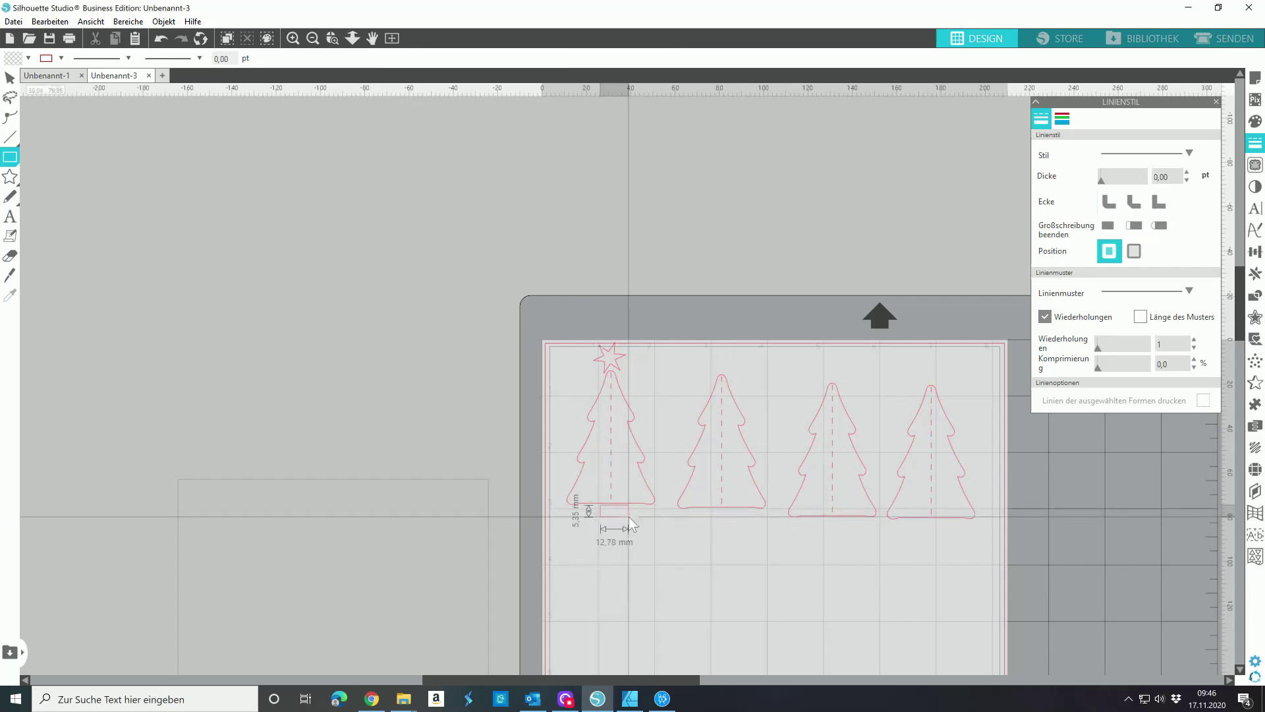
left_click(10, 78)
left_click(610, 362, "shift")
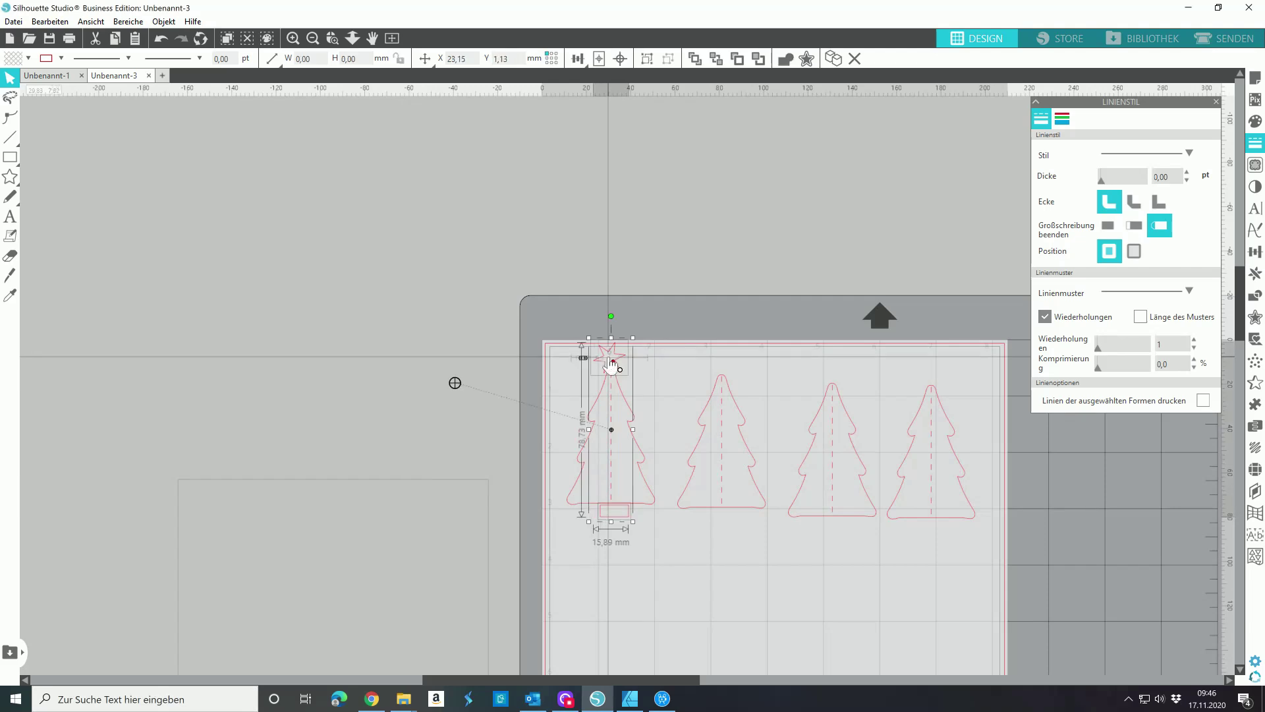
left_click_drag(611, 362, 443, 303)
left_click(455, 432)
left_click_drag(451, 424, 411, 270)
Add the text "Dezember 2020" below the trees, with the year on a second line
scroll(400, 435, "down", 3)
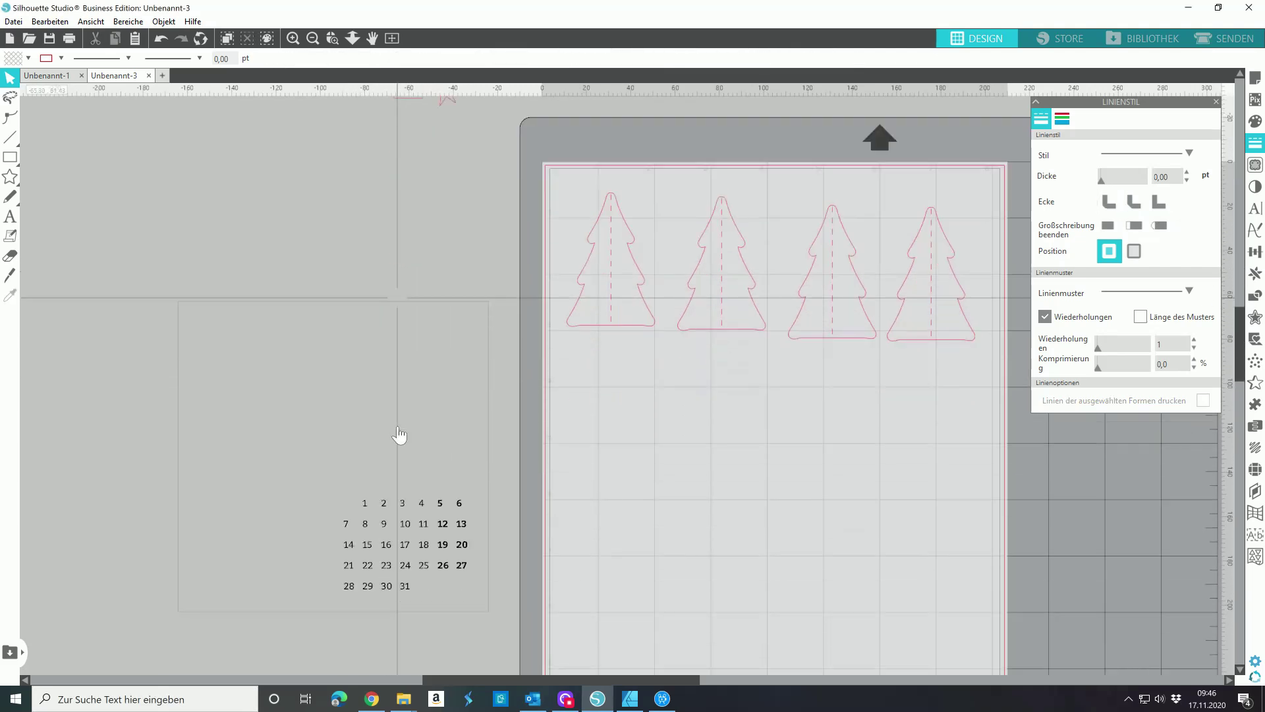
scroll(400, 435, "down", 1)
left_click(10, 216)
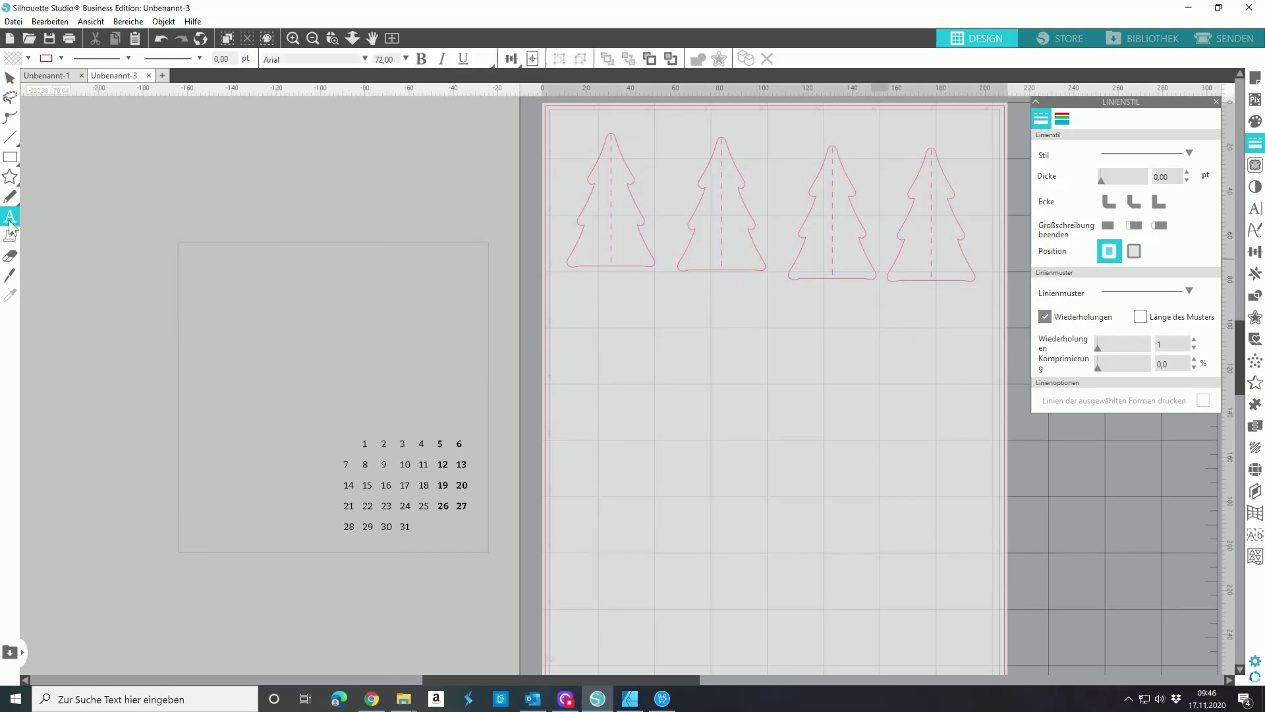
left_click(600, 502)
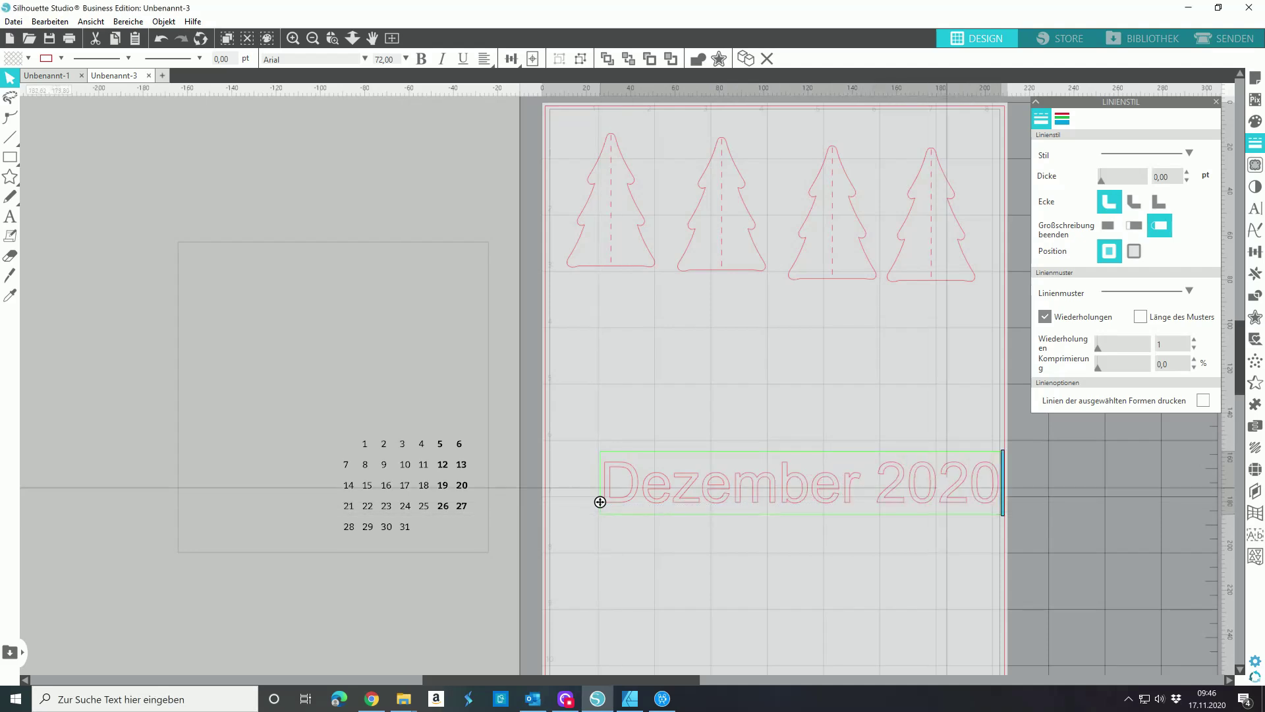
left_click(882, 497)
key("Return")
Format both text lines in the Little Cupcakes font, centred, with 55% line spacing and 100% character spacing
key("ctrl+a")
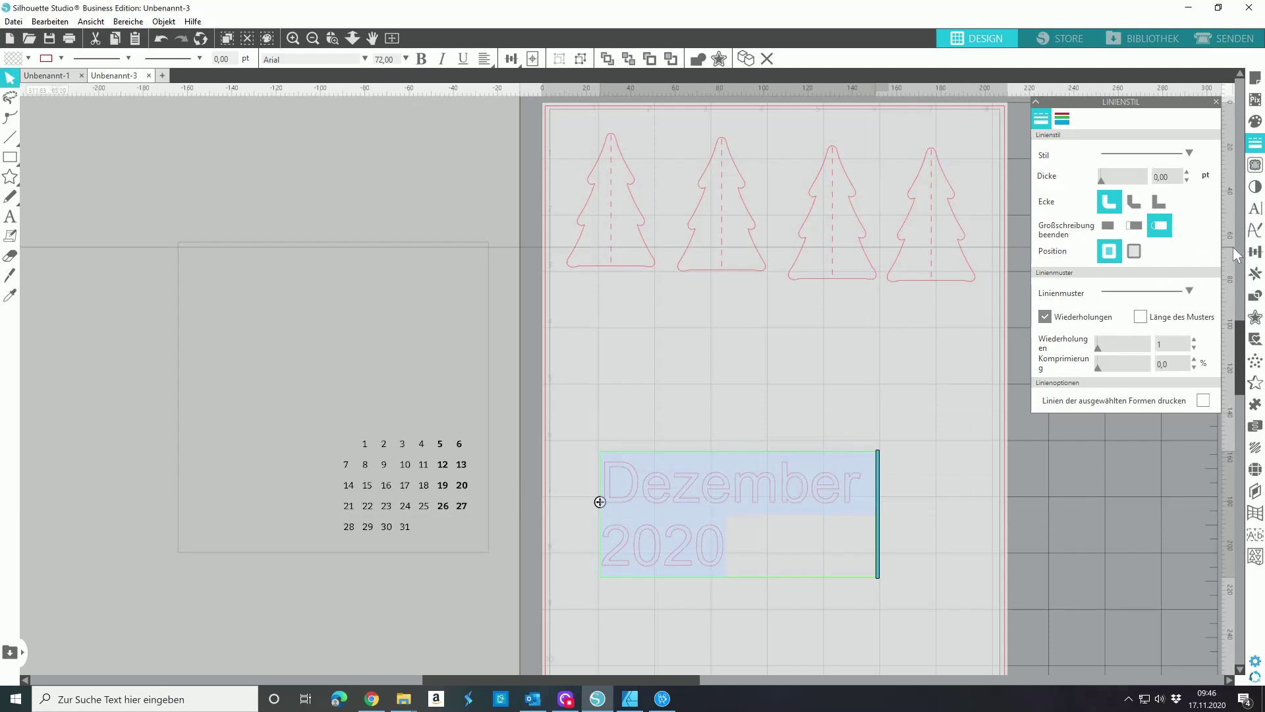
left_click(1253, 216)
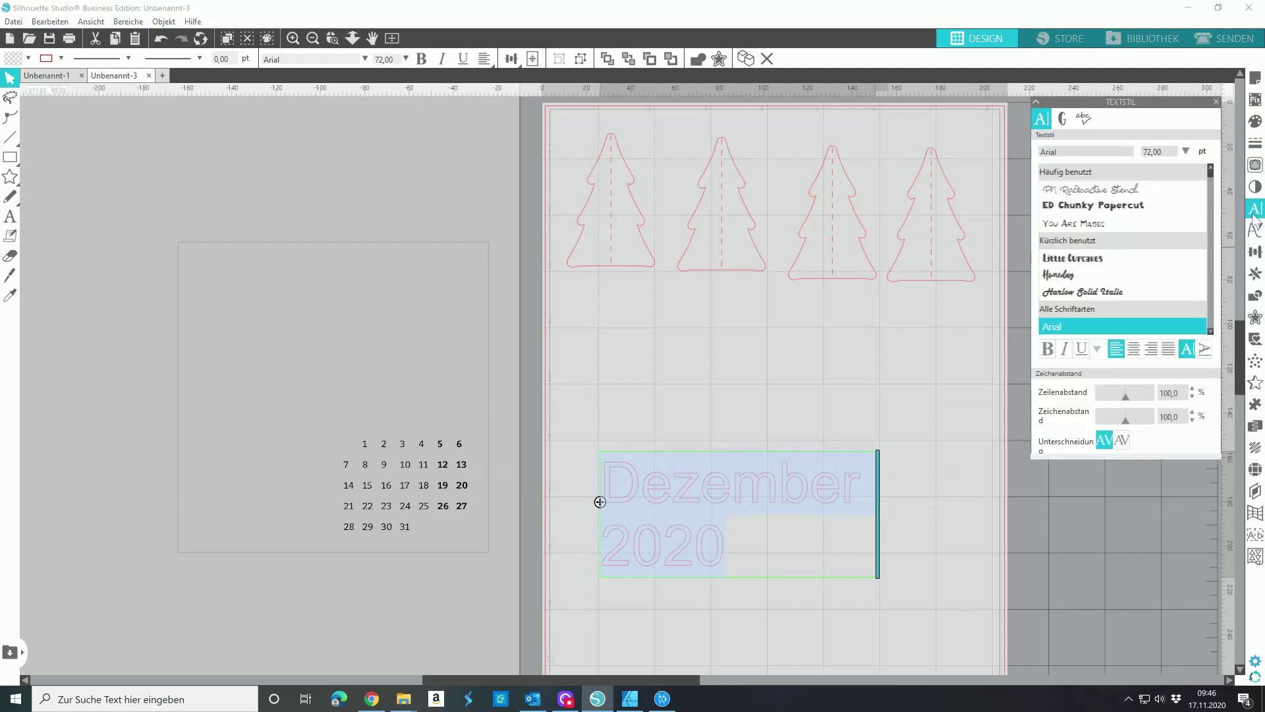
left_click(1114, 259)
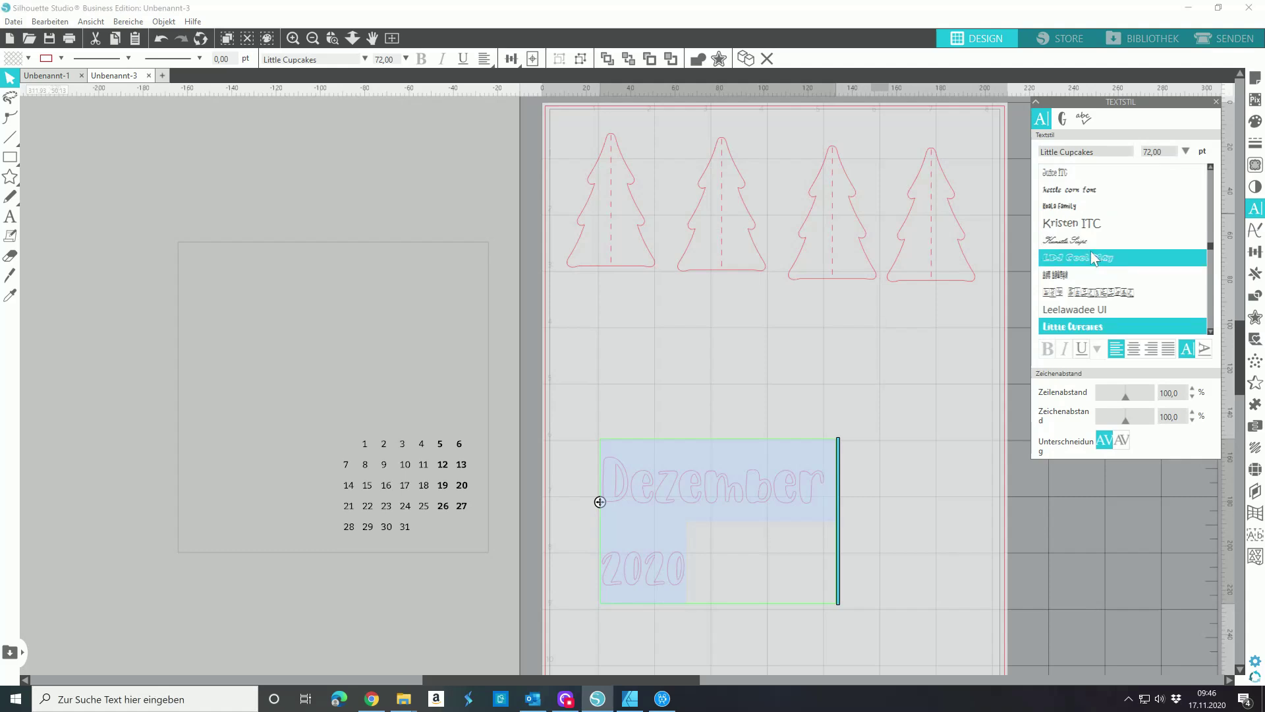
left_click(1192, 420)
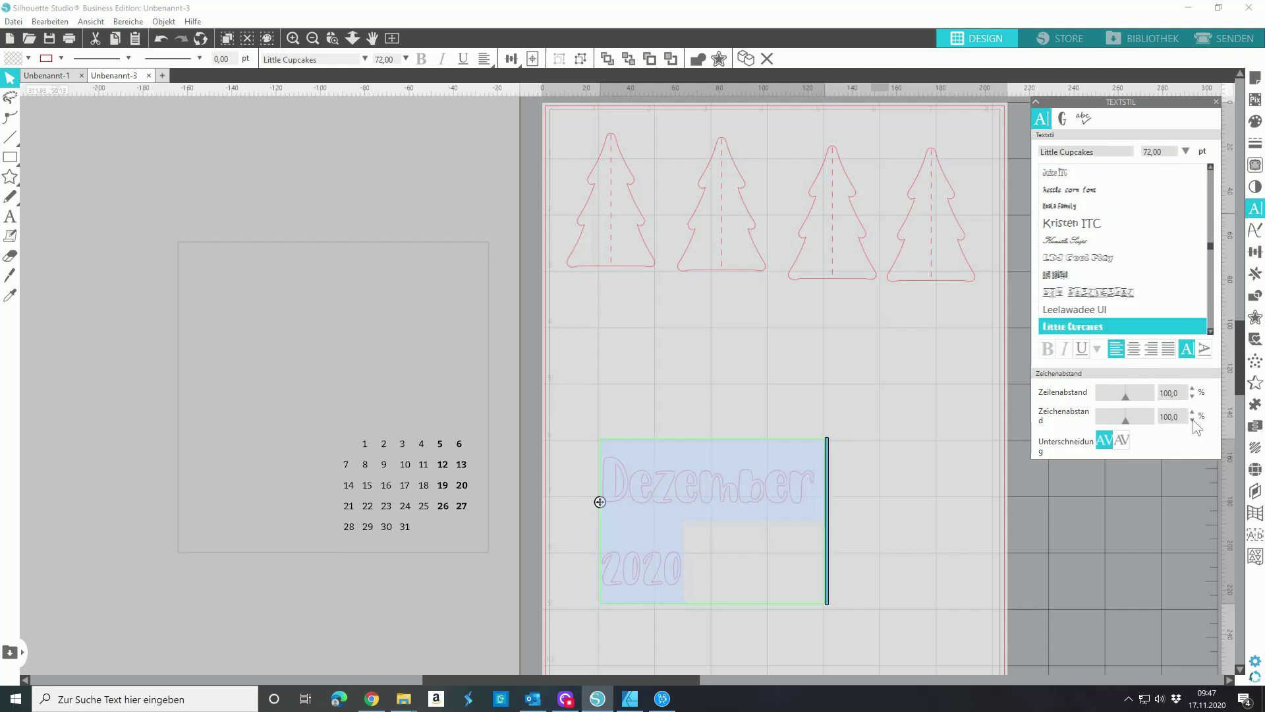
left_click(1193, 414)
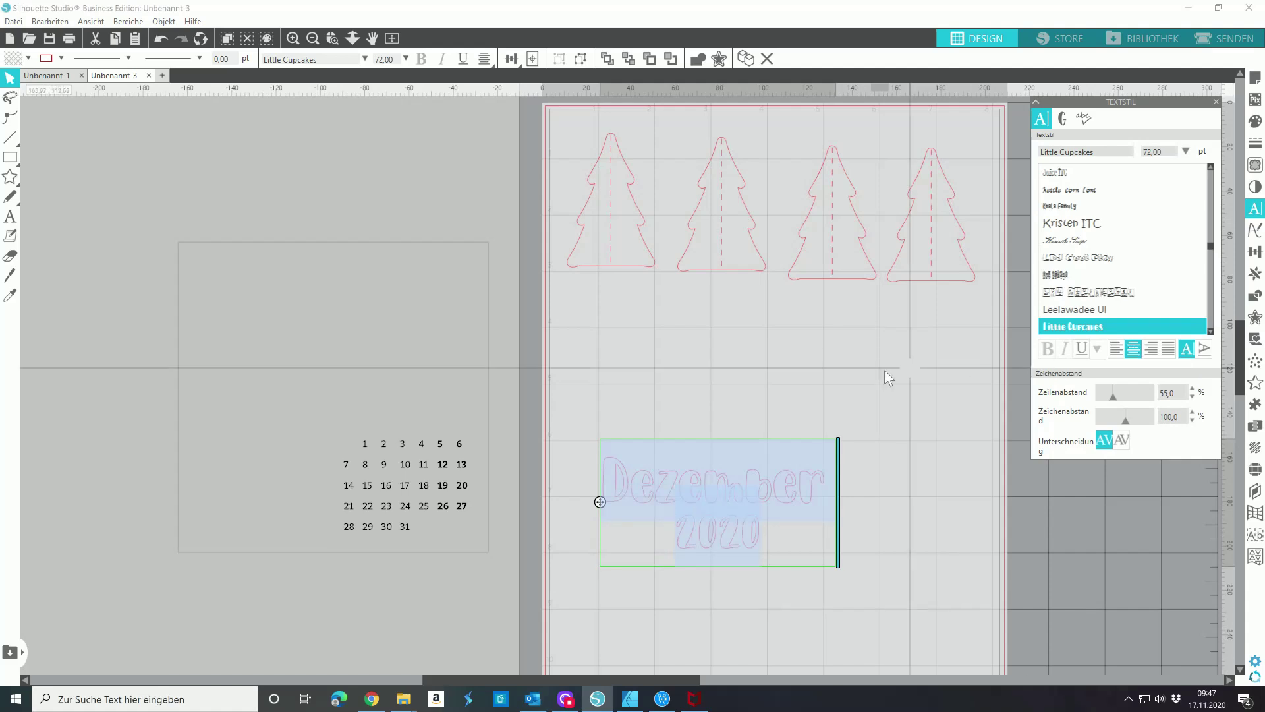
Scale the text to about 60 mm wide to fit beside the calendar dates and move it up to the star and rectangle
left_click(857, 395)
left_click_drag(841, 446, 315, 441)
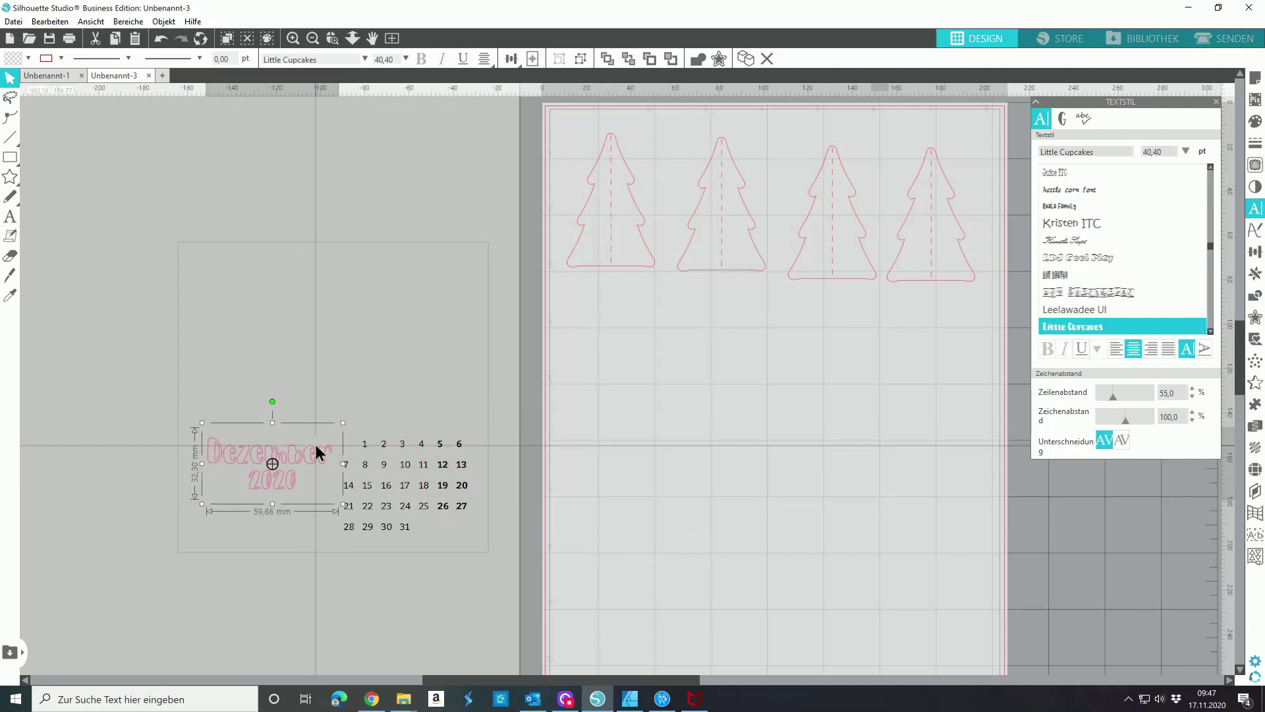
left_click(313, 38)
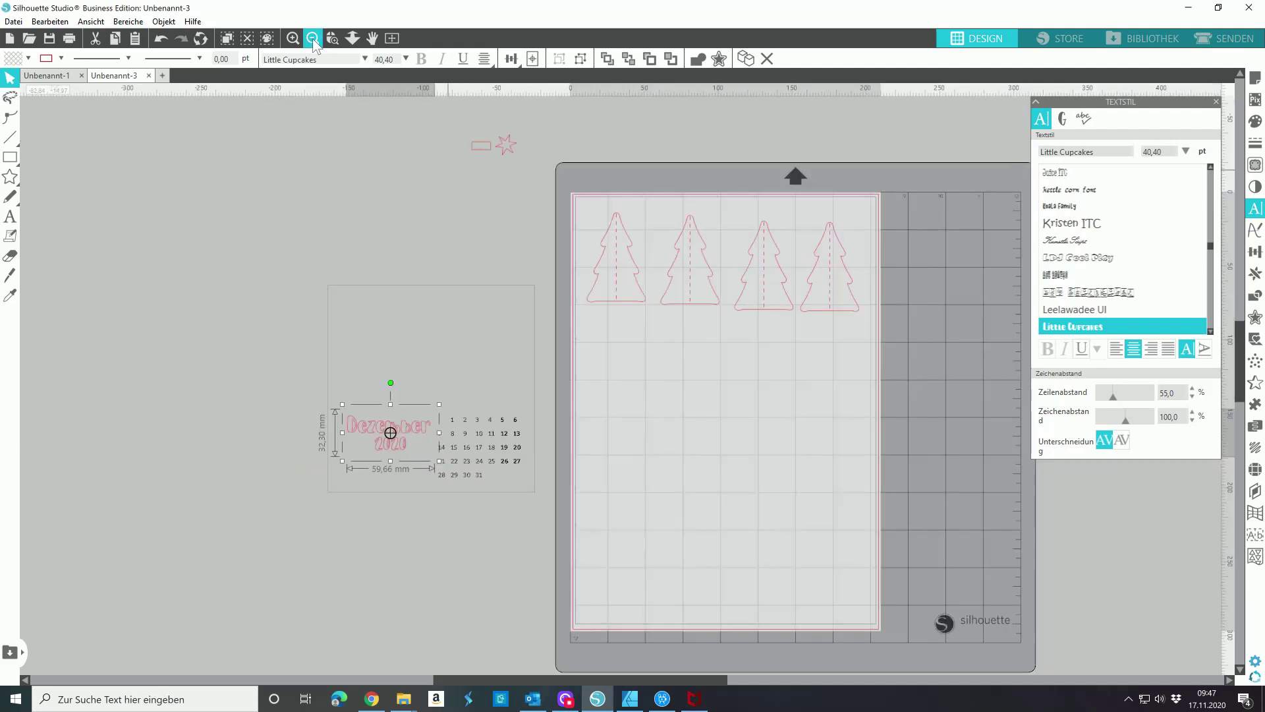
left_click_drag(421, 122, 537, 168)
left_click_drag(389, 437, 499, 166)
Flip the text, star and rectangle together horizontally and move them just above the calendar sheet
left_click(506, 145, "shift")
right_click(522, 181)
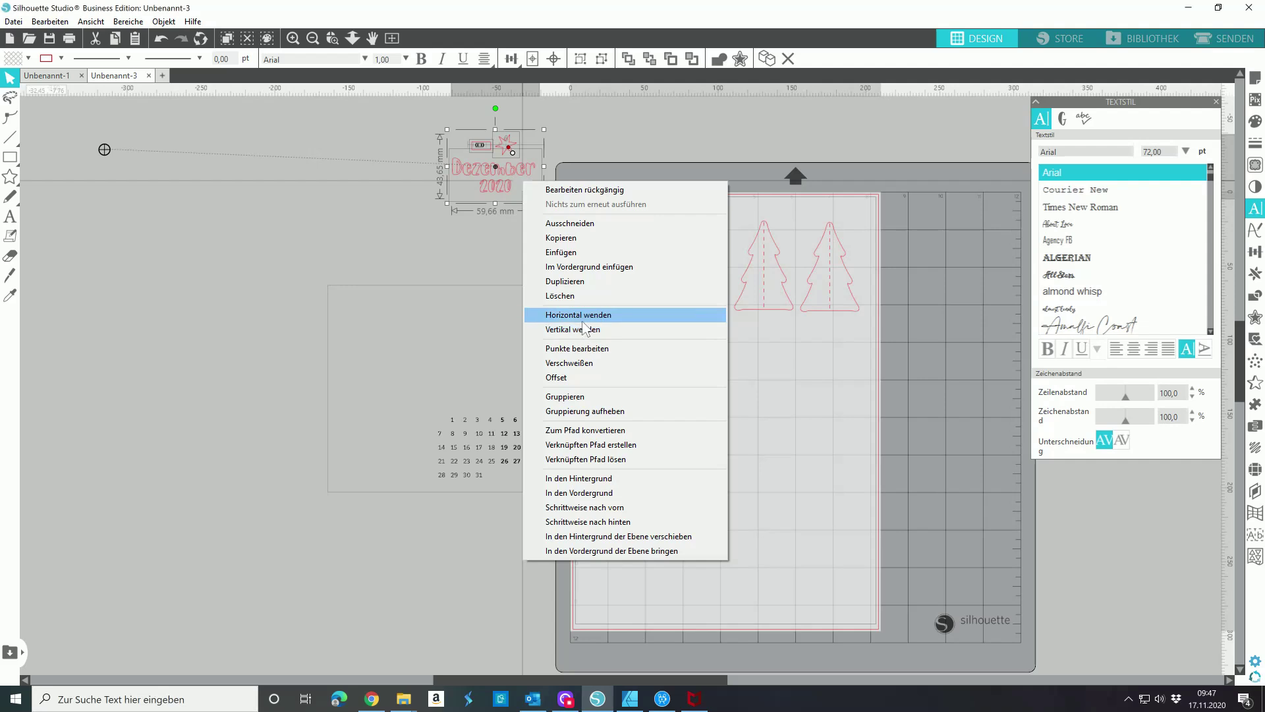
left_click(579, 315)
left_click_drag(495, 168, 445, 215)
left_click(564, 273)
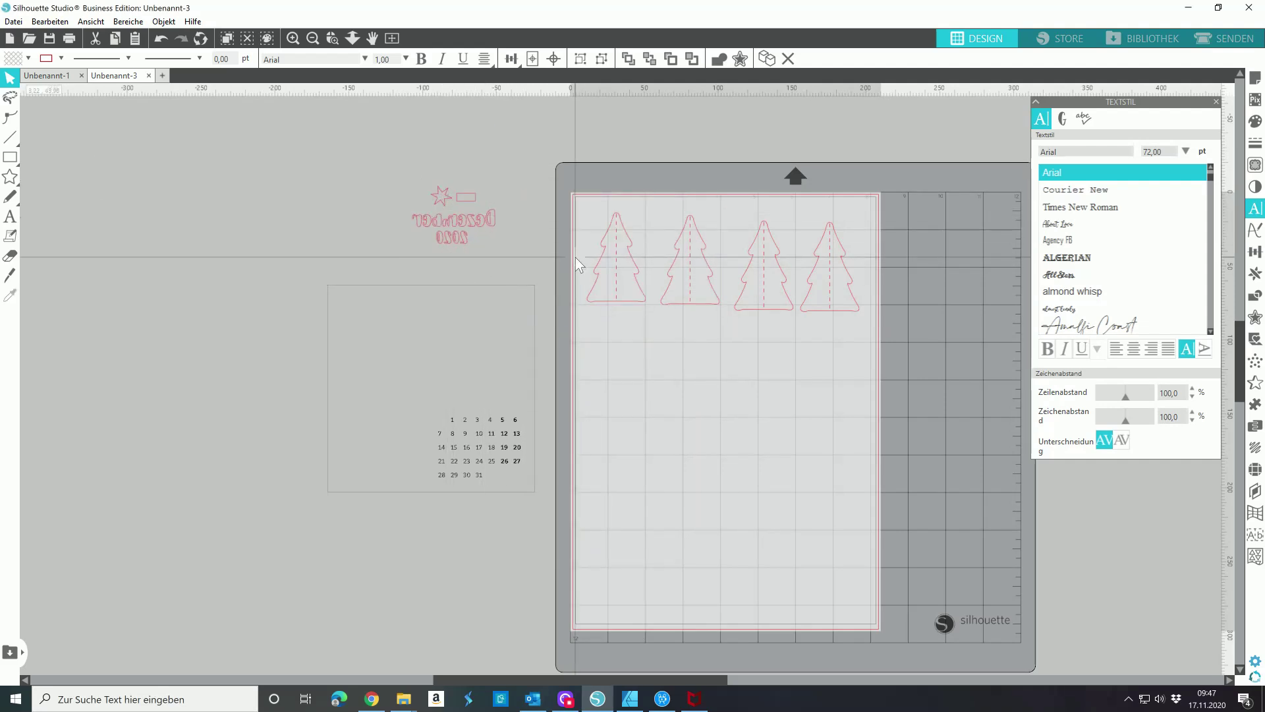
Move the four trees off the page beside the mirrored shapes and bring the 140 mm calendar square with its dates onto the page
left_click_drag(578, 197, 850, 328)
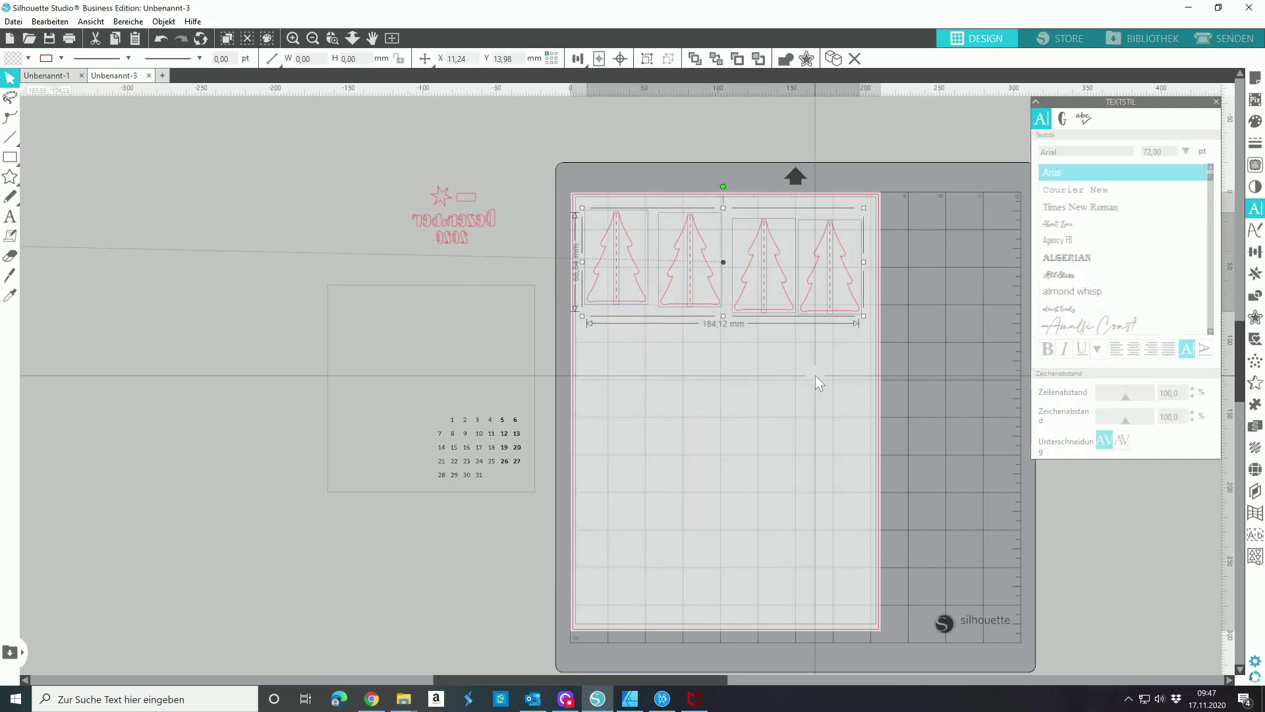
left_click_drag(795, 294, 311, 237)
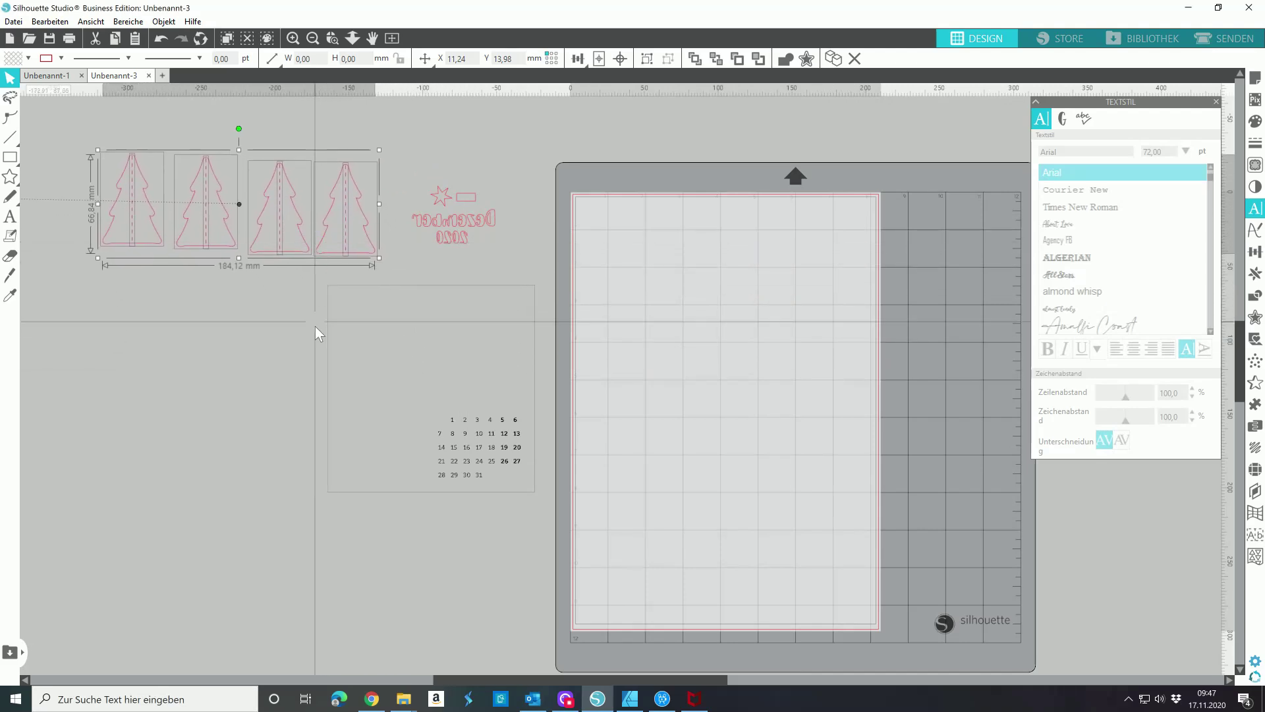
left_click(498, 489)
left_click_drag(545, 468, 782, 456)
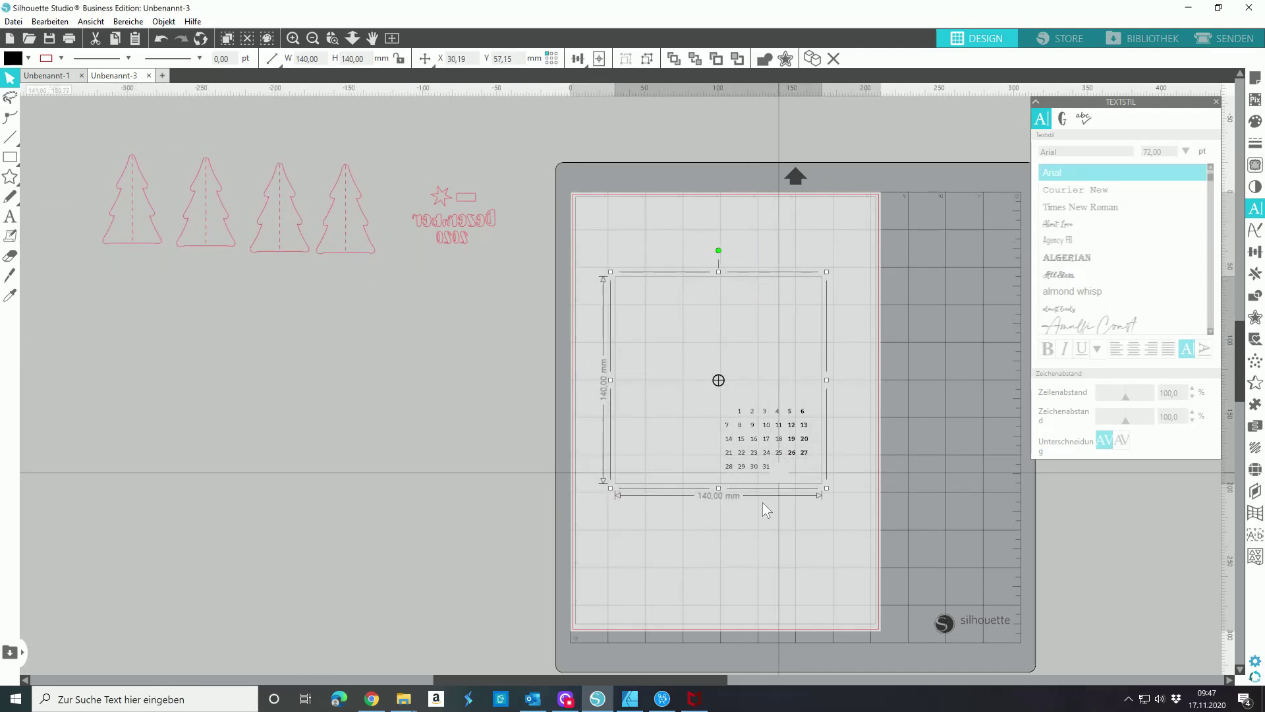
left_click(760, 524)
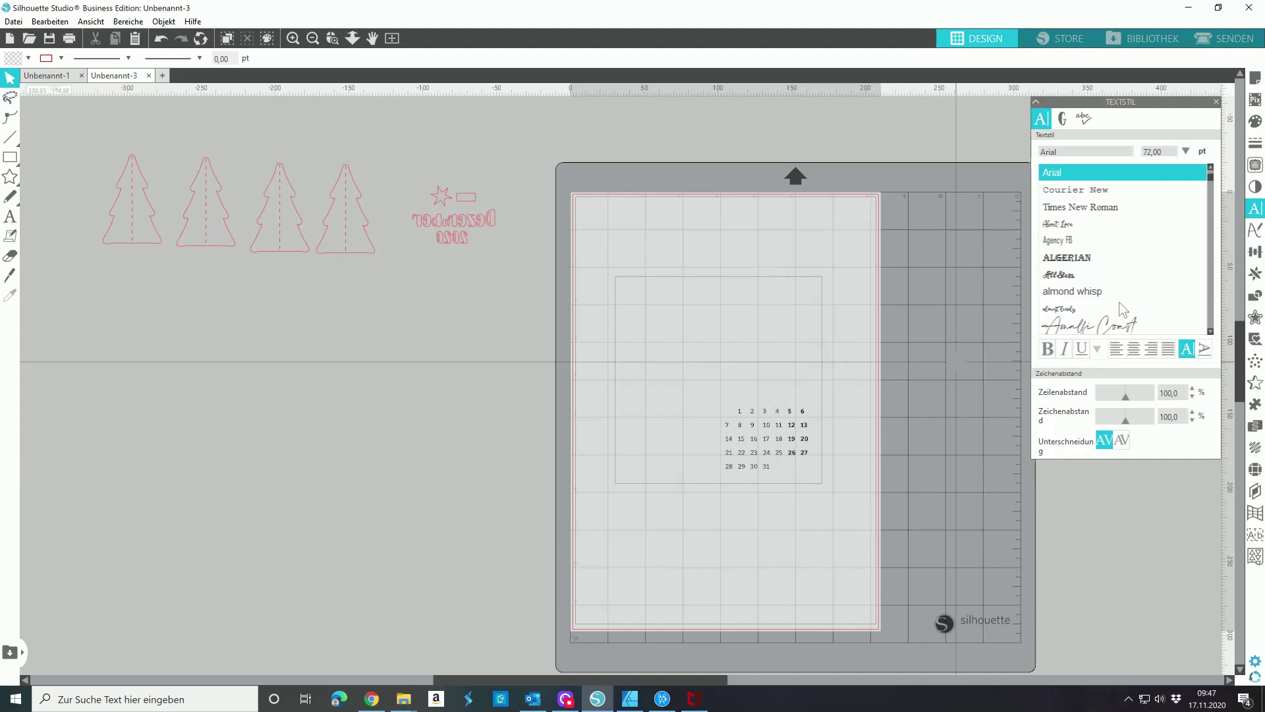